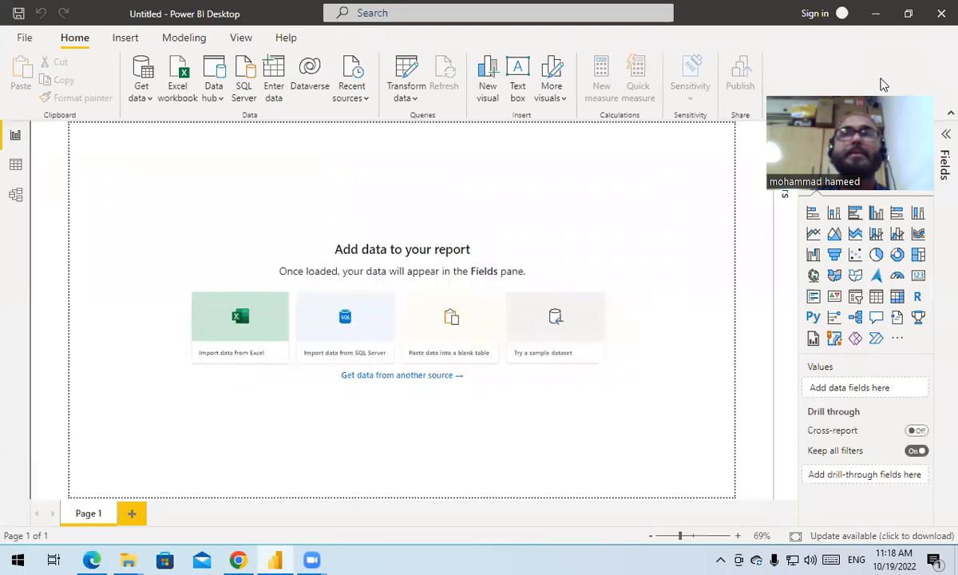
# - Import the financials table from the Excel workbook Financial Sample (1).xlsx and open it for transformation in Power Query Editor
pyautogui.click(182, 74)
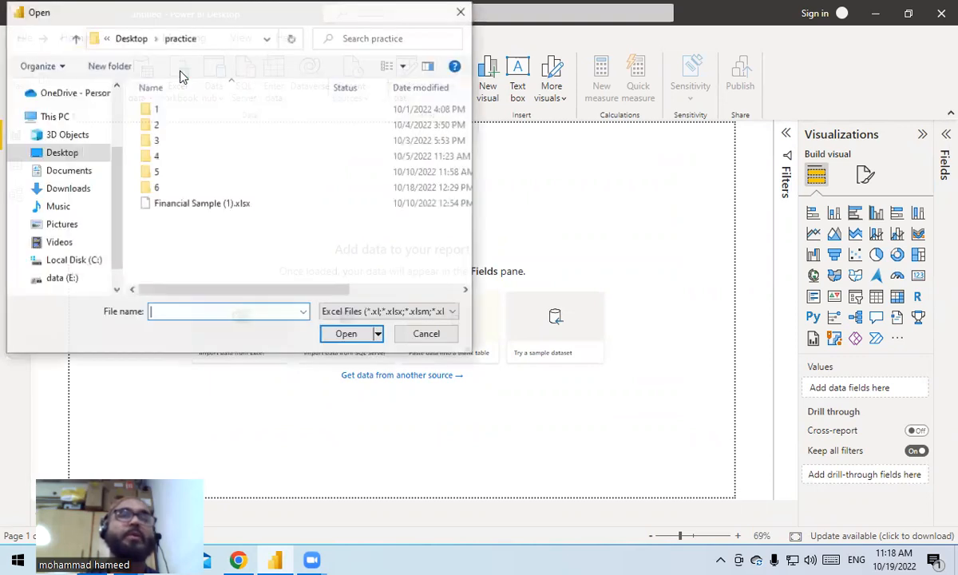
pyautogui.doubleClick(178, 206)
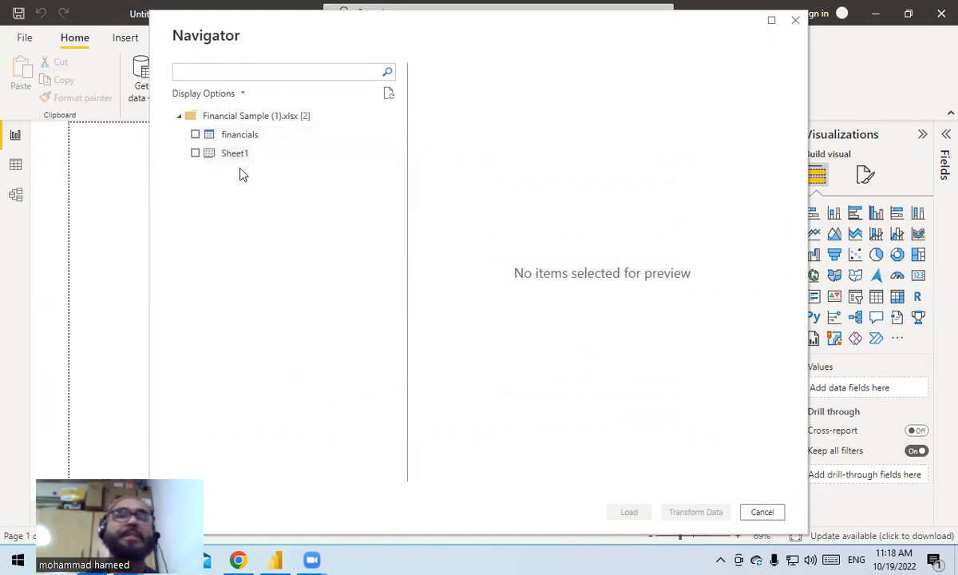
pyautogui.click(195, 136)
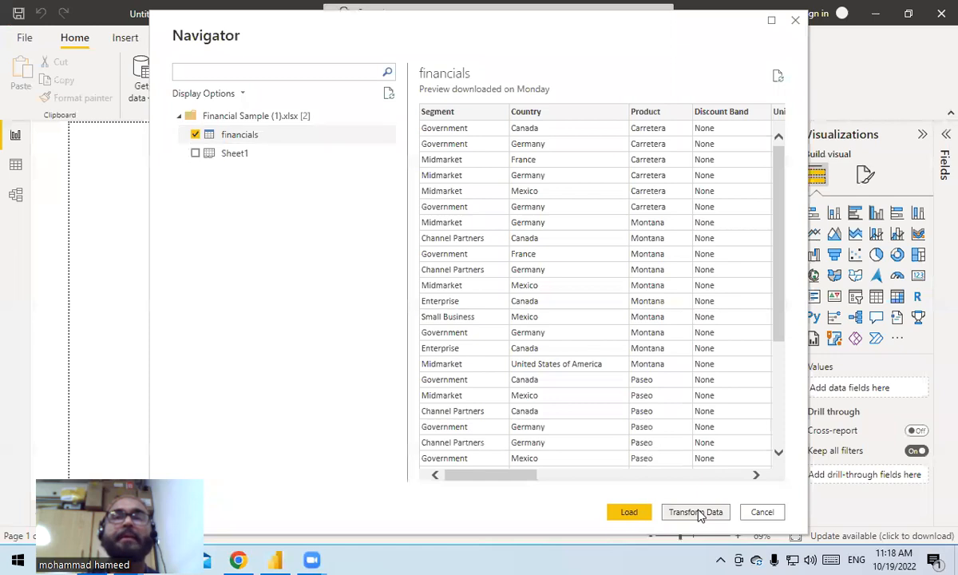
pyautogui.click(698, 513)
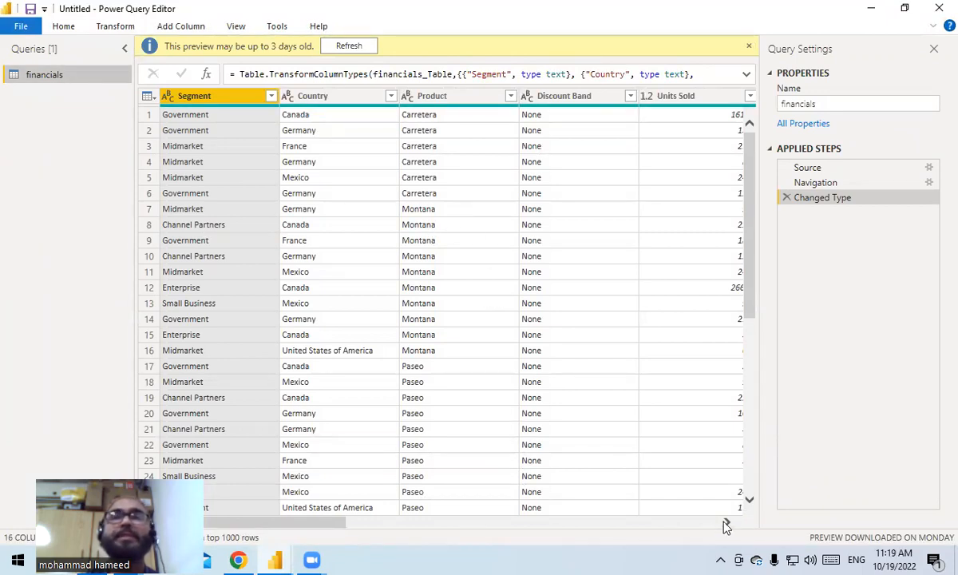
# - Change the Units Sold column's data type to Whole Number, replacing the current type conversion
pyautogui.click(674, 96)
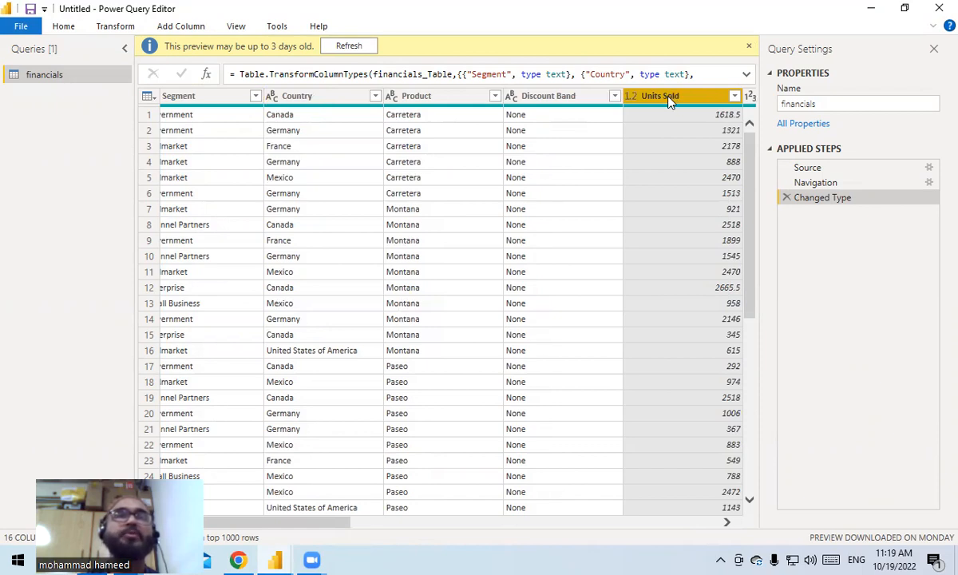
pyautogui.click(60, 28)
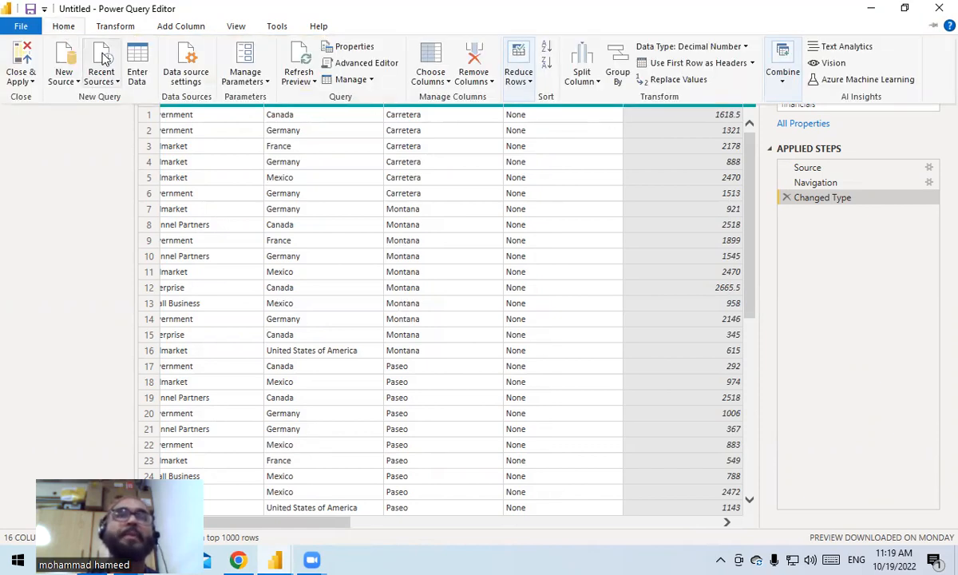
pyautogui.click(746, 49)
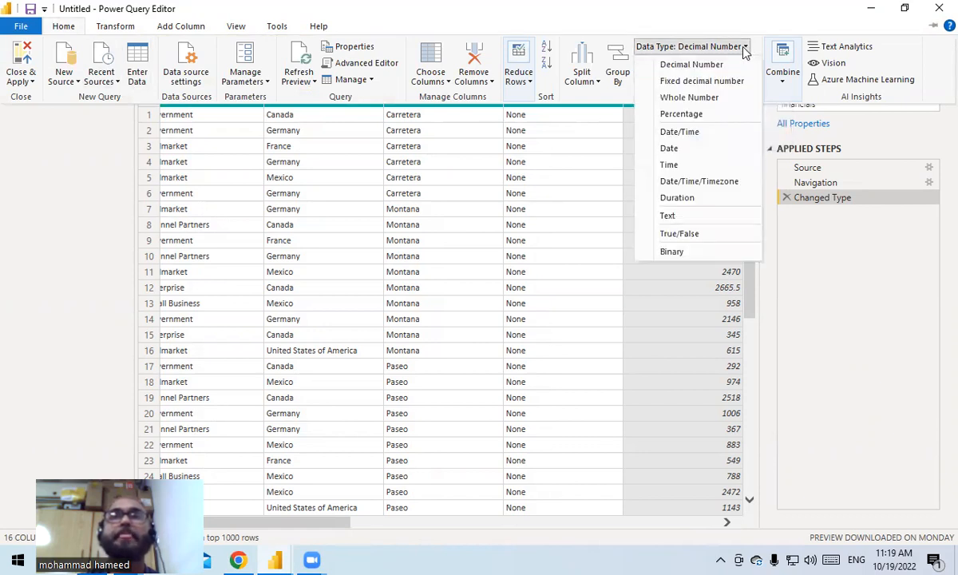
pyautogui.click(694, 97)
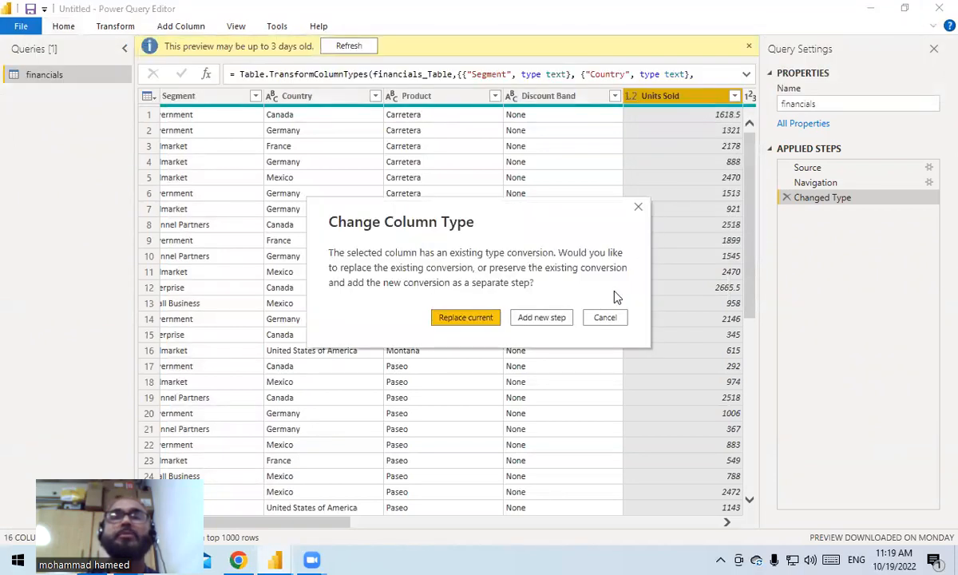
pyautogui.click(465, 317)
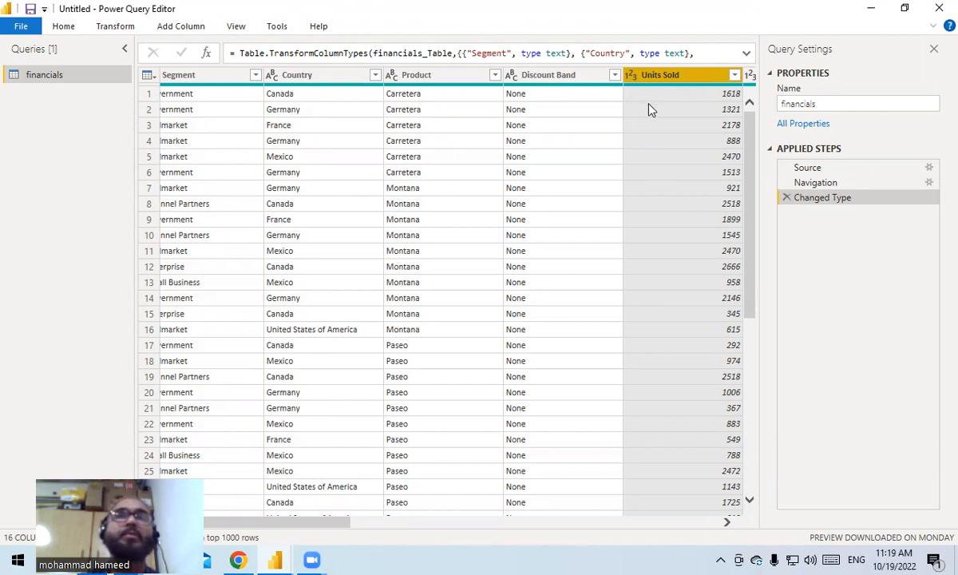
# - Convert the text in the Segment column to UPPERCASE
pyautogui.click(179, 80)
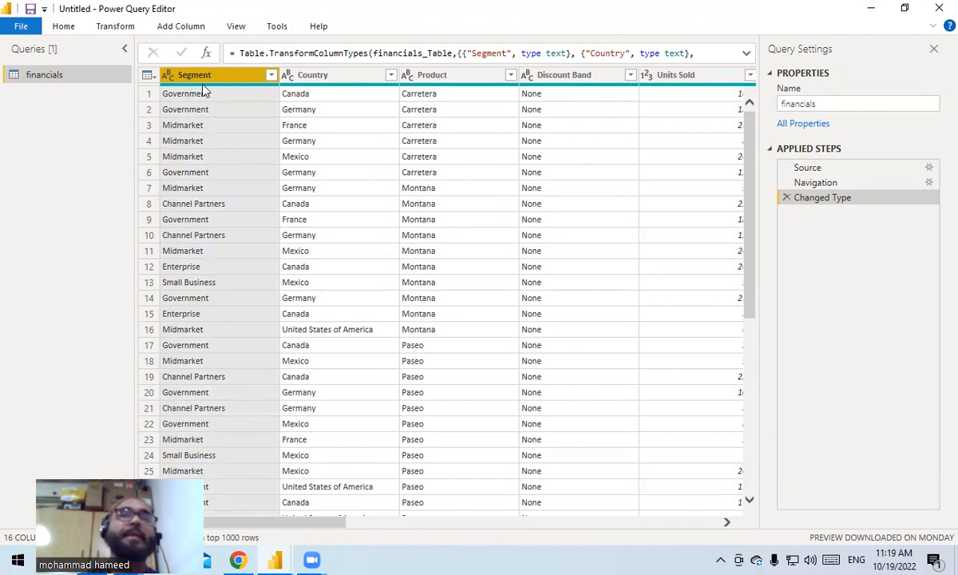
pyautogui.click(271, 75)
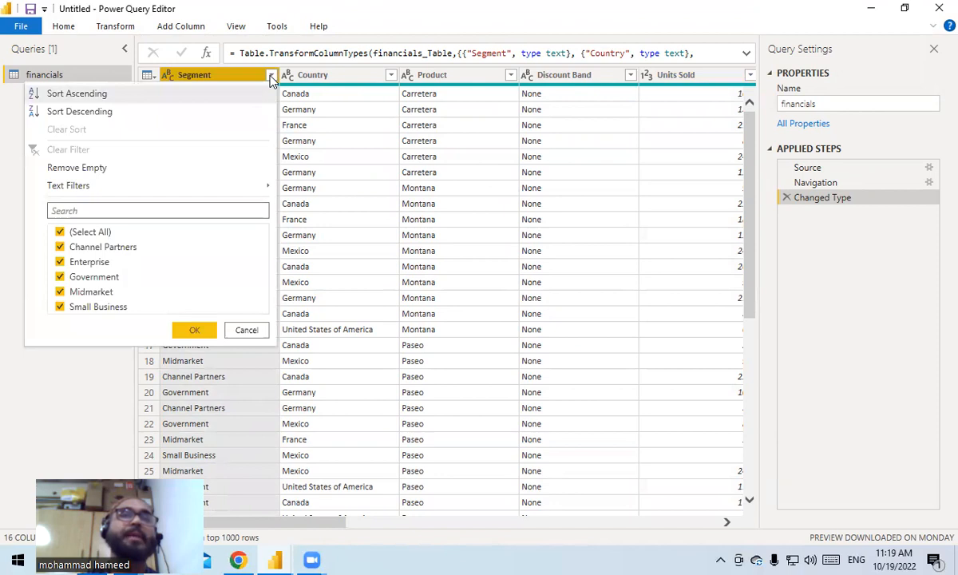
pyautogui.click(214, 74)
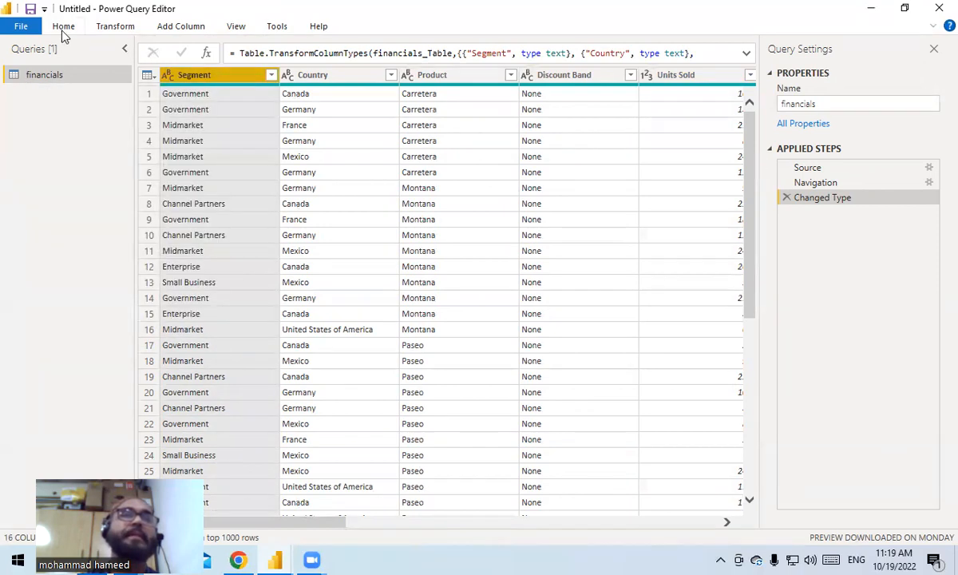
pyautogui.click(112, 28)
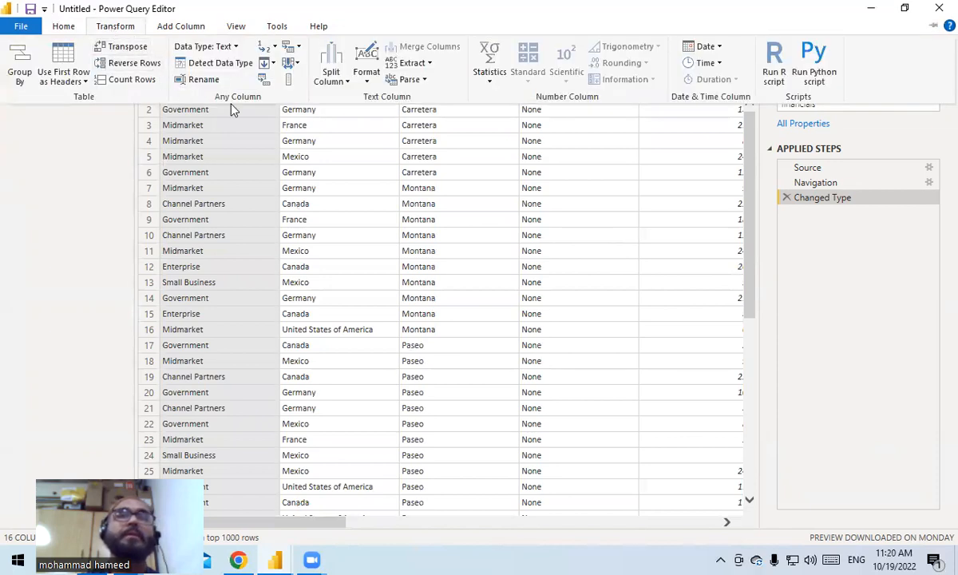
pyautogui.click(368, 82)
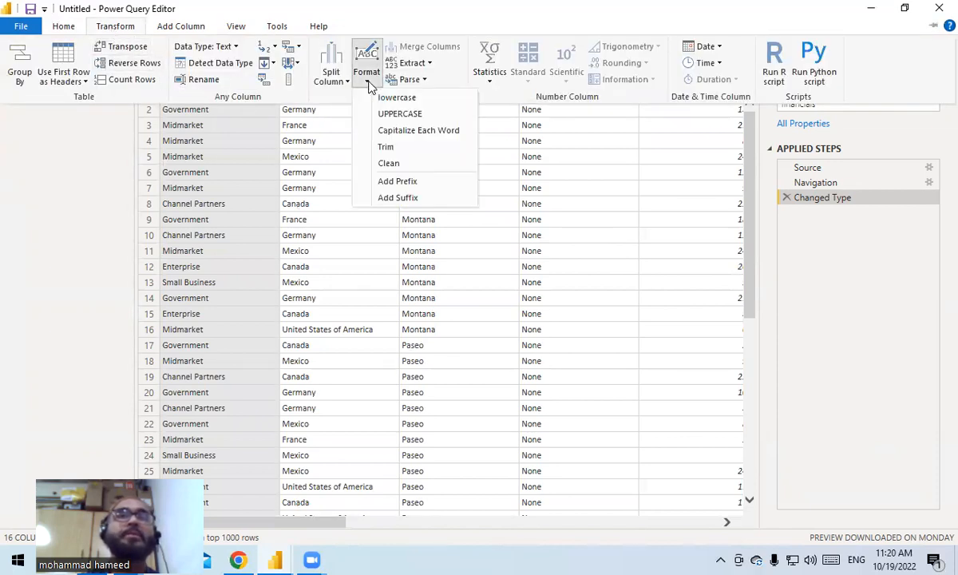
pyautogui.click(399, 114)
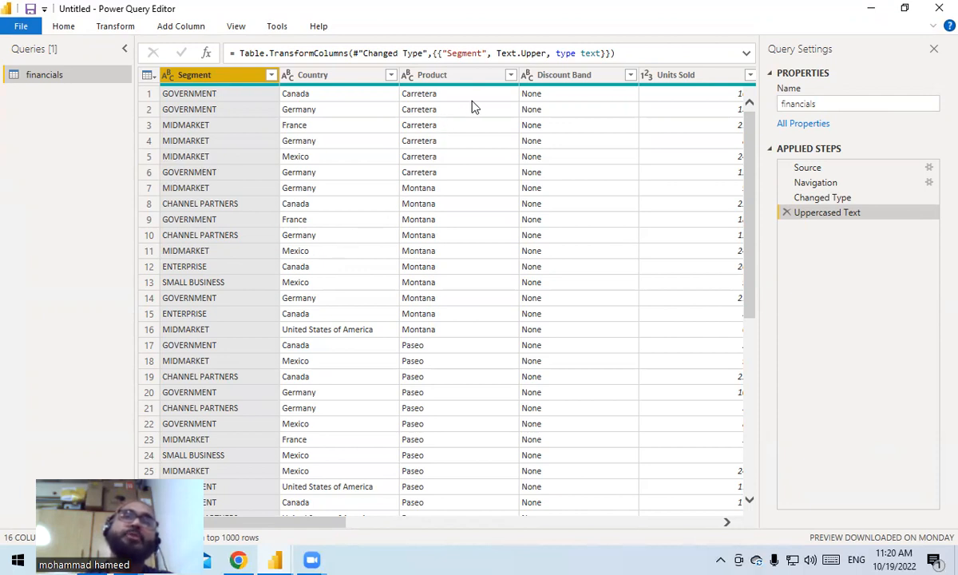
# - Filter the Product column to exclude the Montana rows
pyautogui.click(476, 77)
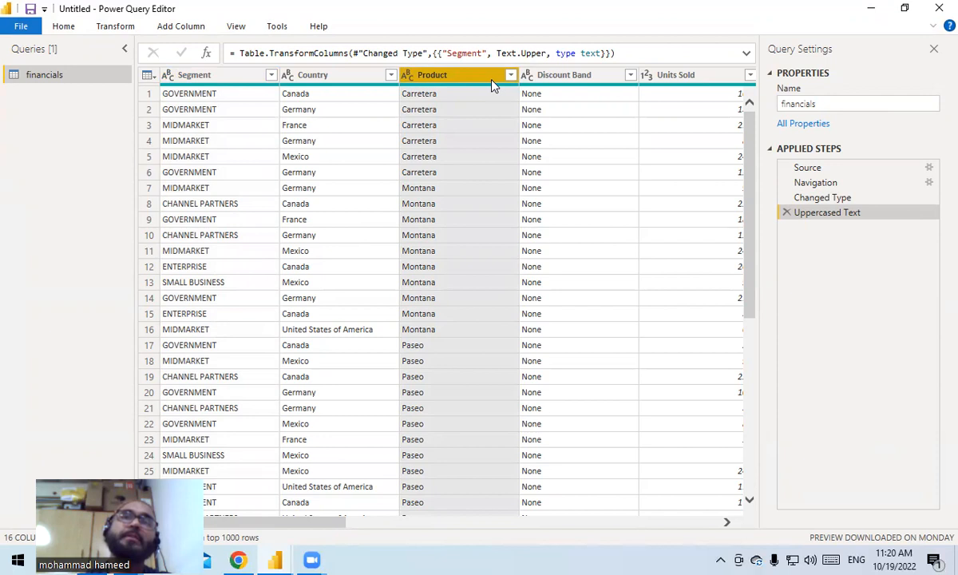
pyautogui.click(510, 75)
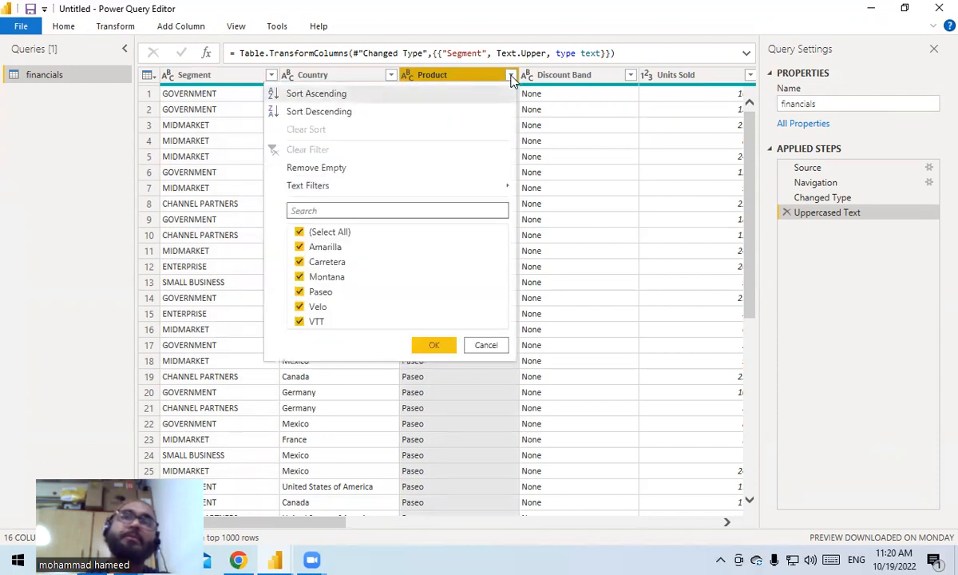
pyautogui.click(299, 277)
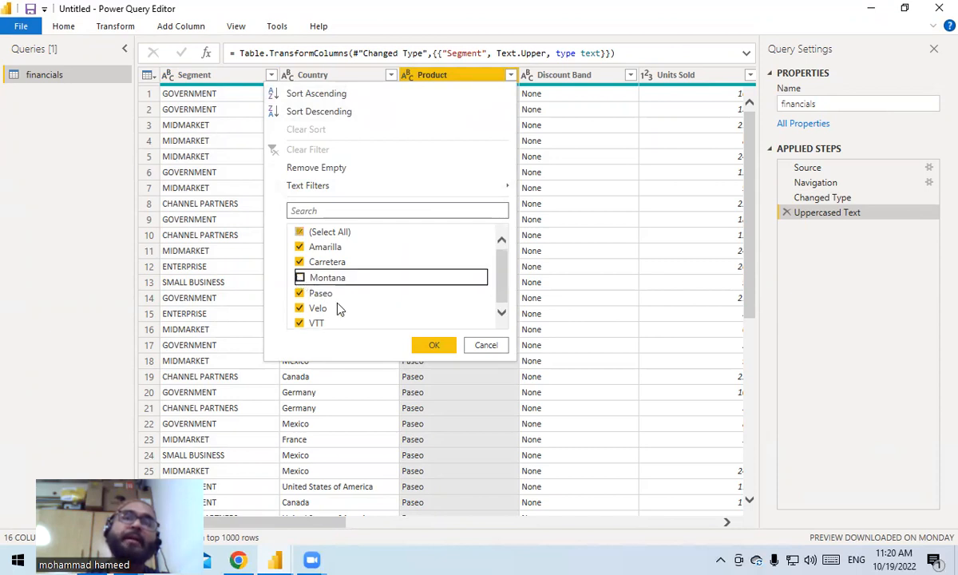
pyautogui.click(432, 347)
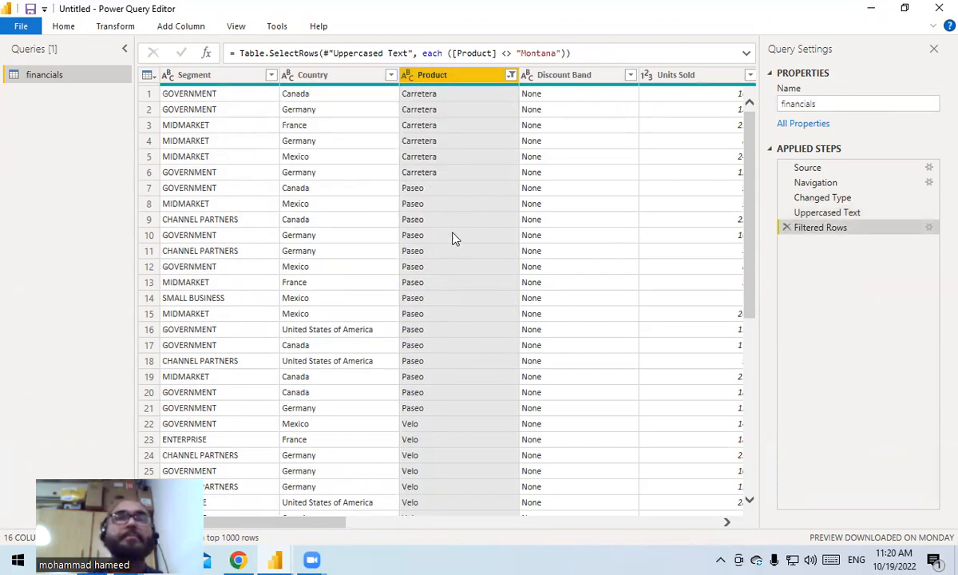
# - Rename the Month Name column to Month, and close the query editor with all changes applied
pyautogui.moveTo(335, 527); pyautogui.dragTo(681, 556)
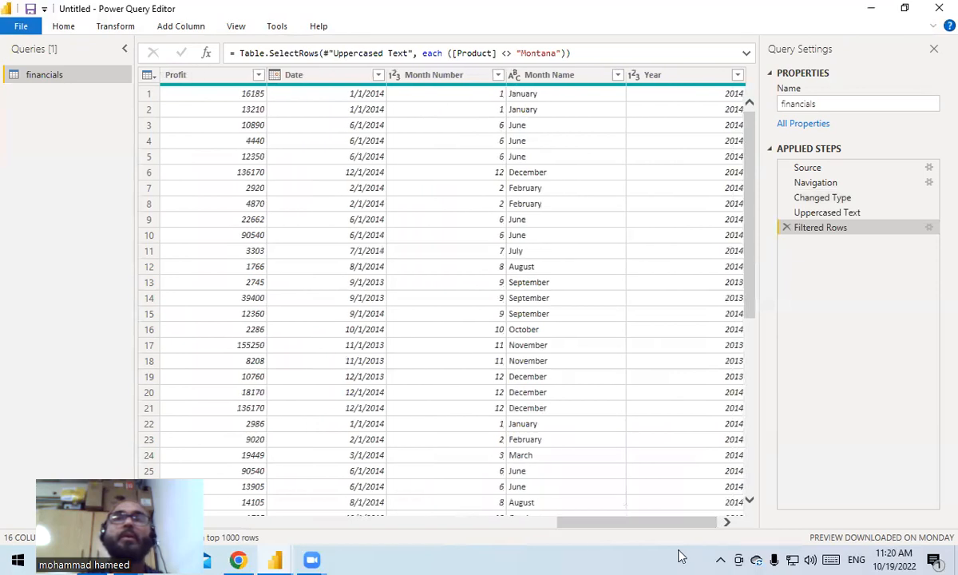
pyautogui.click(559, 75)
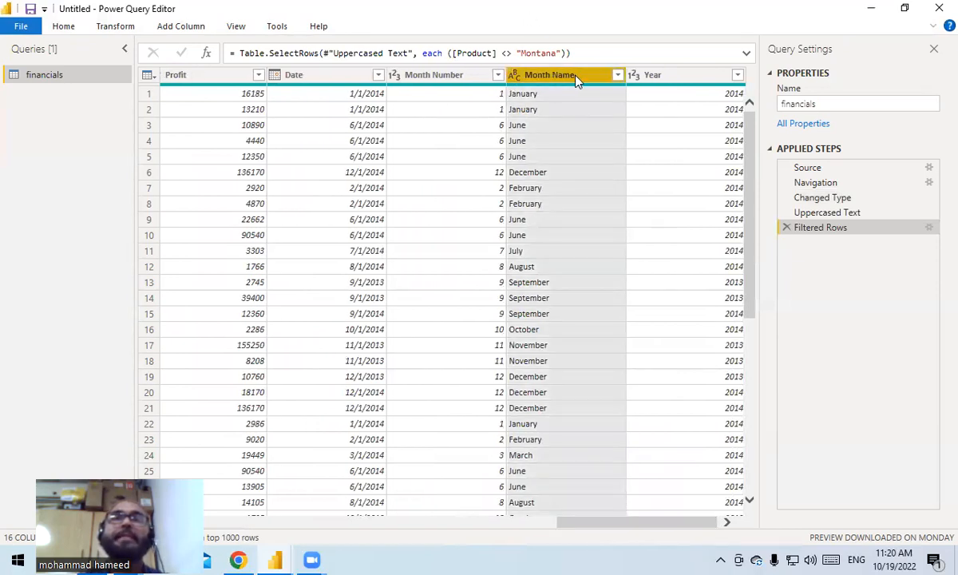
pyautogui.doubleClick(587, 75)
pyautogui.click(587, 75)
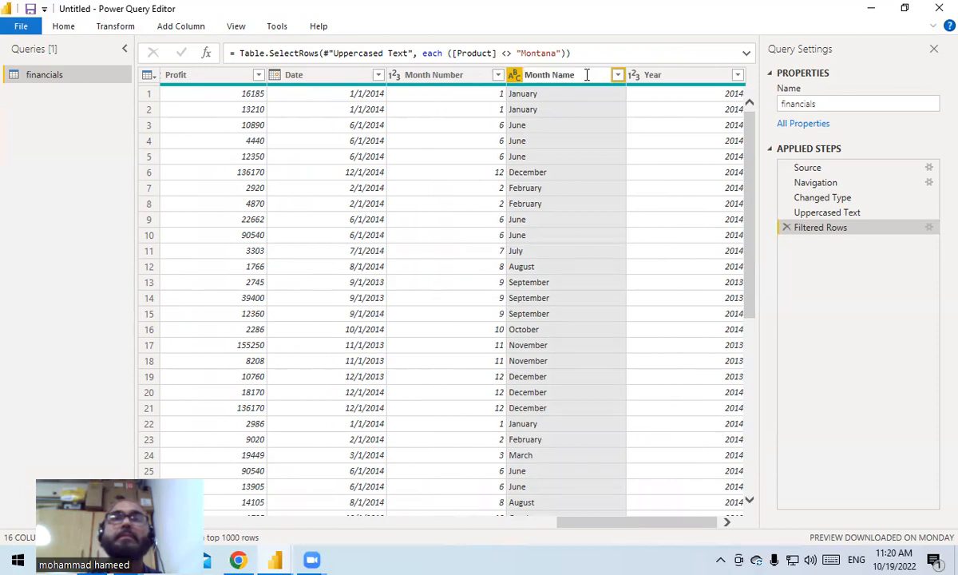
pyautogui.press('BackSpace')
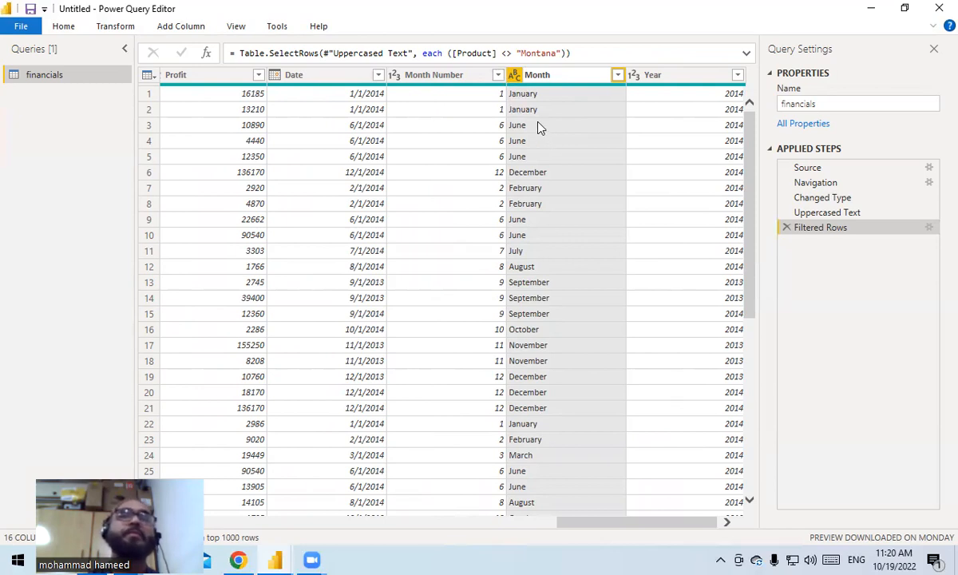
pyautogui.click(21, 32)
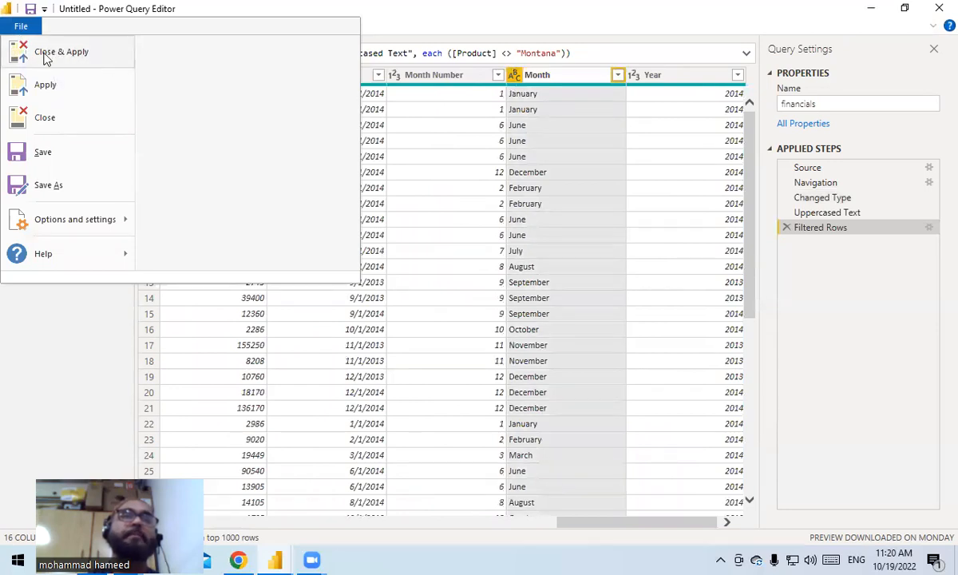
pyautogui.click(43, 52)
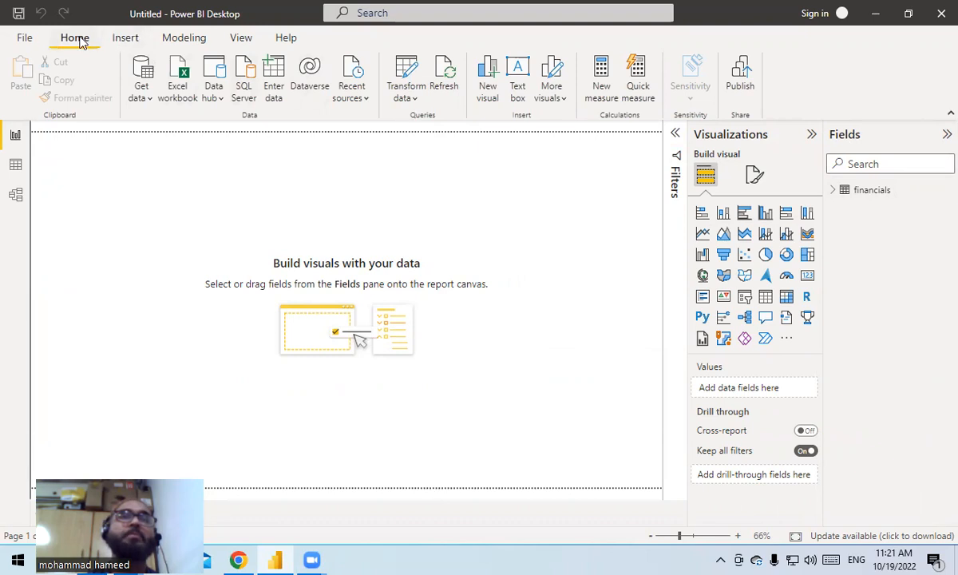
# - Create a new measure in the financials table and name it Total Units Sold in its formula
pyautogui.click(605, 85)
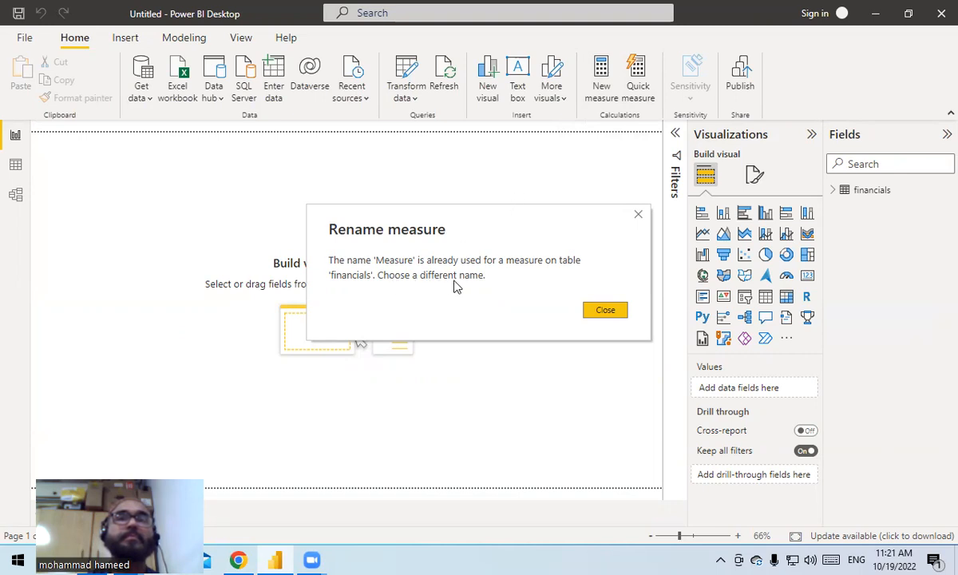
pyautogui.click(605, 309)
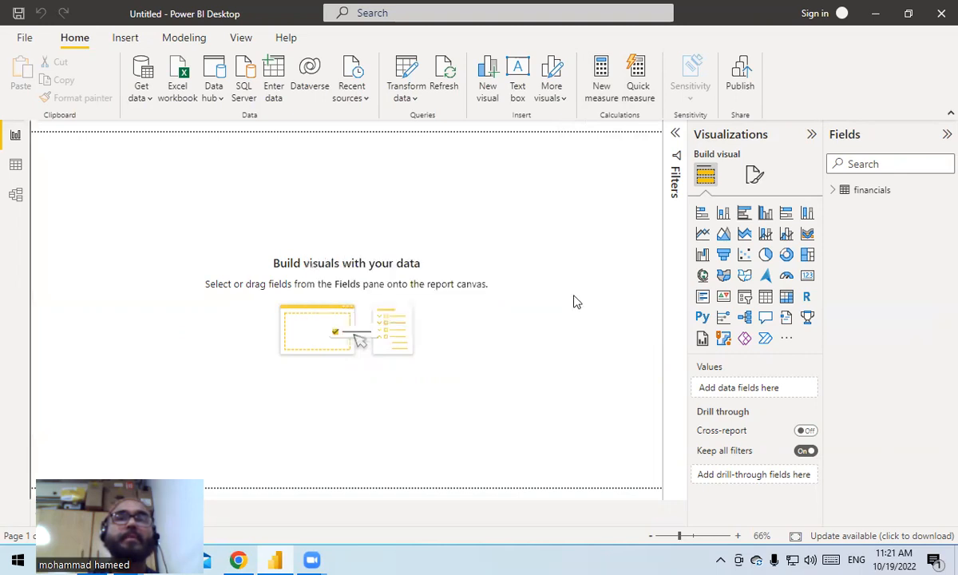
pyautogui.click(607, 86)
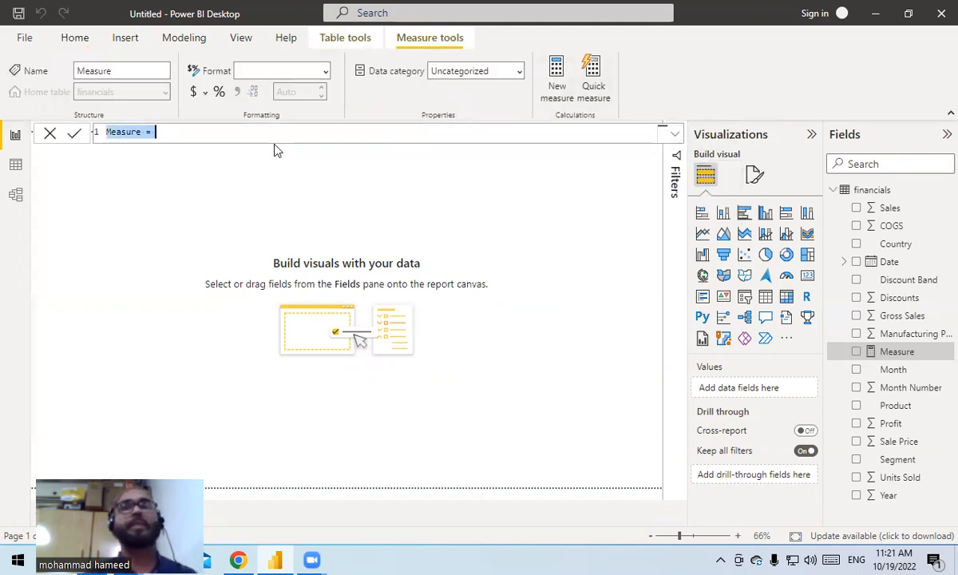
pyautogui.press('BackSpace')
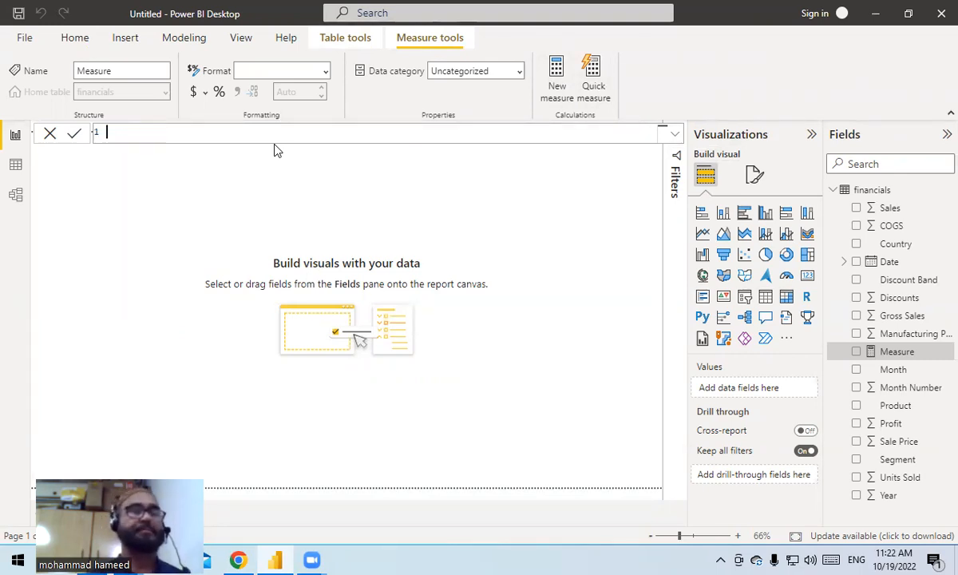
pyautogui.write('Tot')
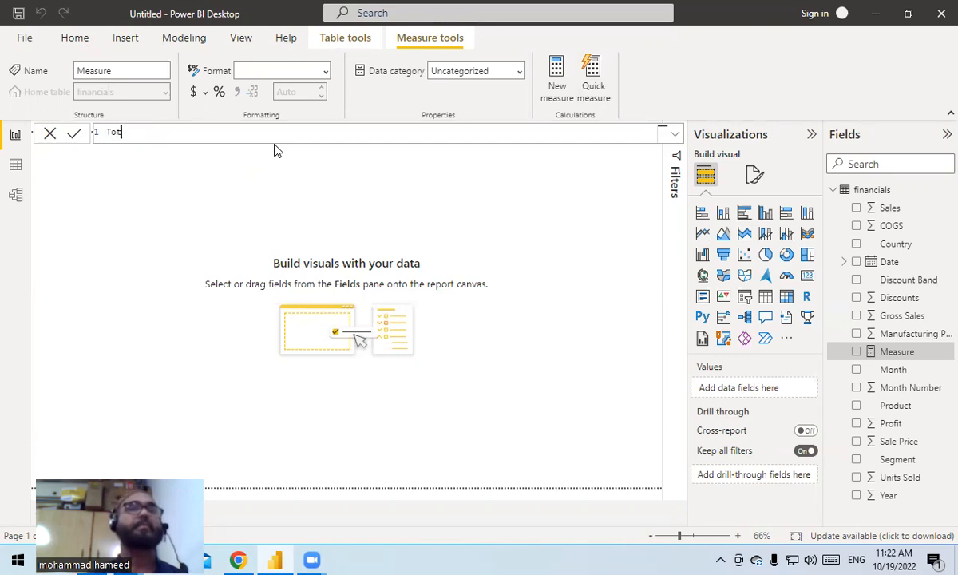
pyautogui.write('al Unm')
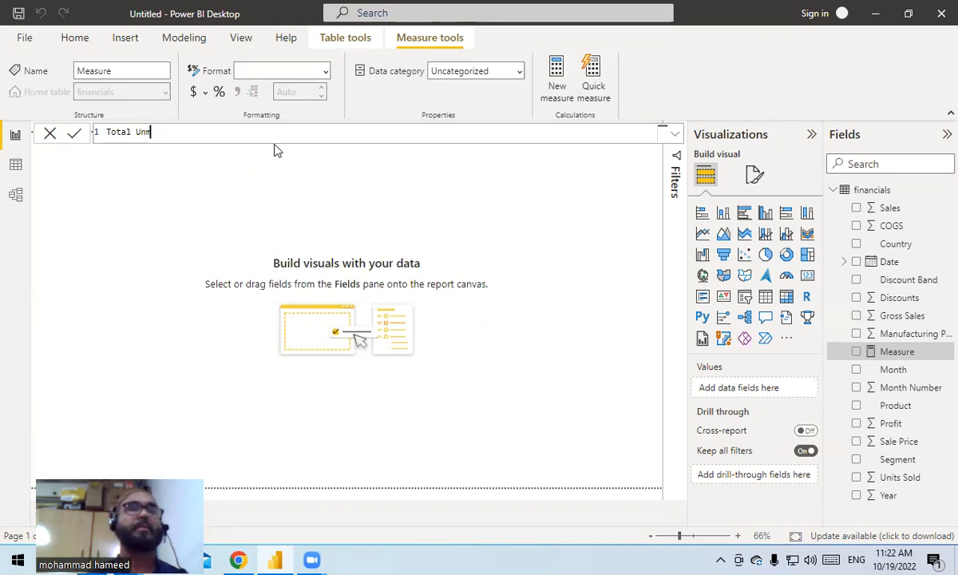
pyautogui.press('BackSpace')
pyautogui.write('its s')
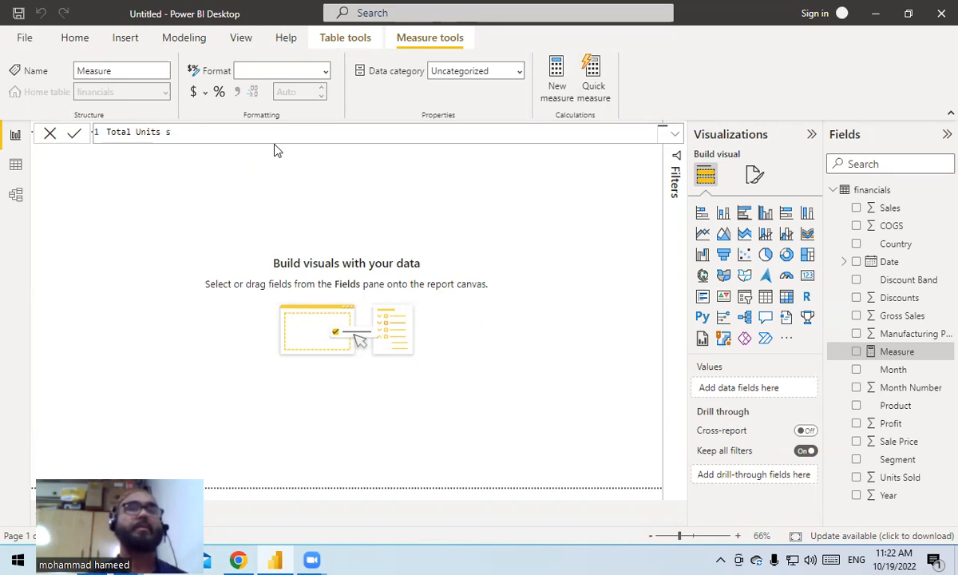
pyautogui.press('BackSpace')
pyautogui.write('Sold= ')
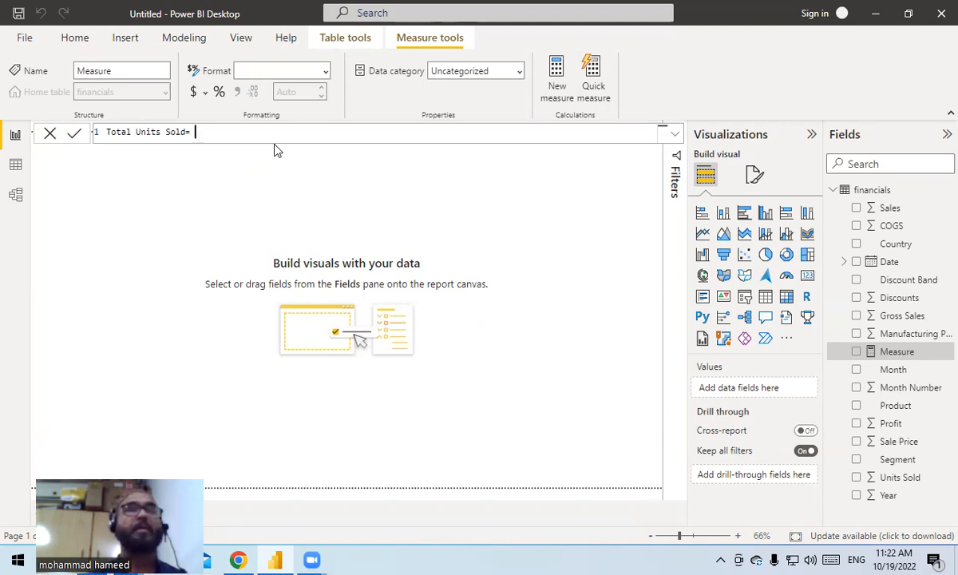
pyautogui.write('SI<')
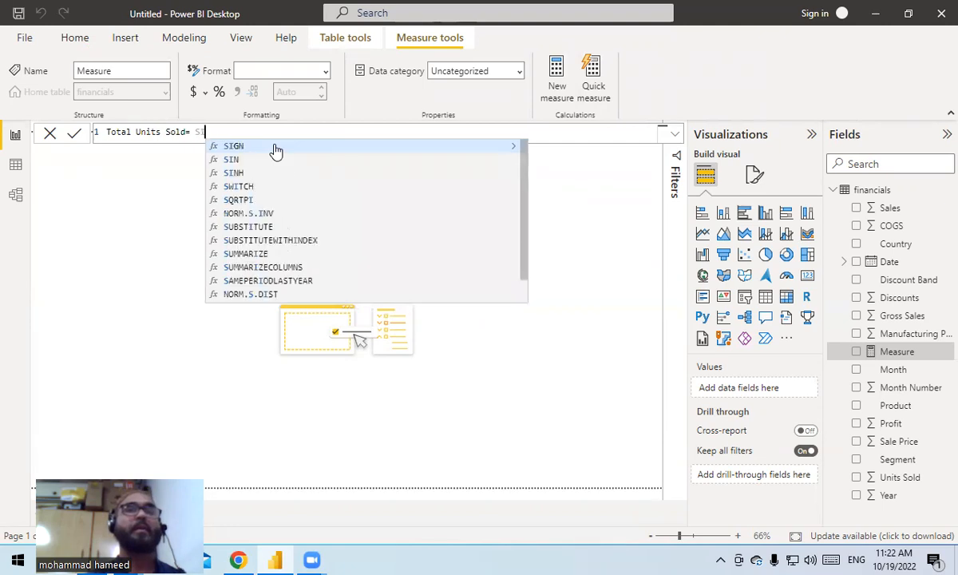
# - Define the measure as SUM(financials[Units Sold]) and commit the formula
pyautogui.press('BackSpace')
pyautogui.press('BackSpace')
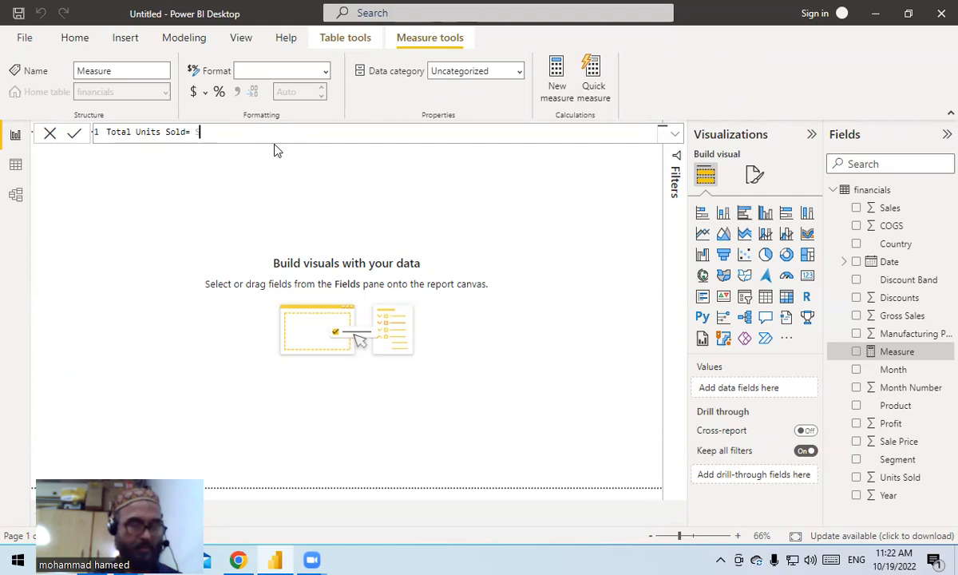
pyautogui.write('U')
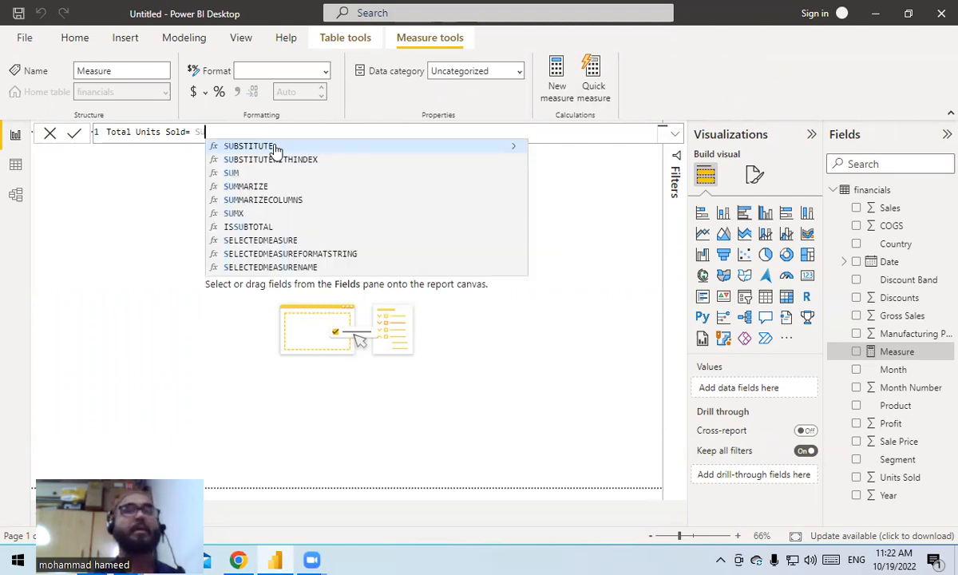
pyautogui.write('M')
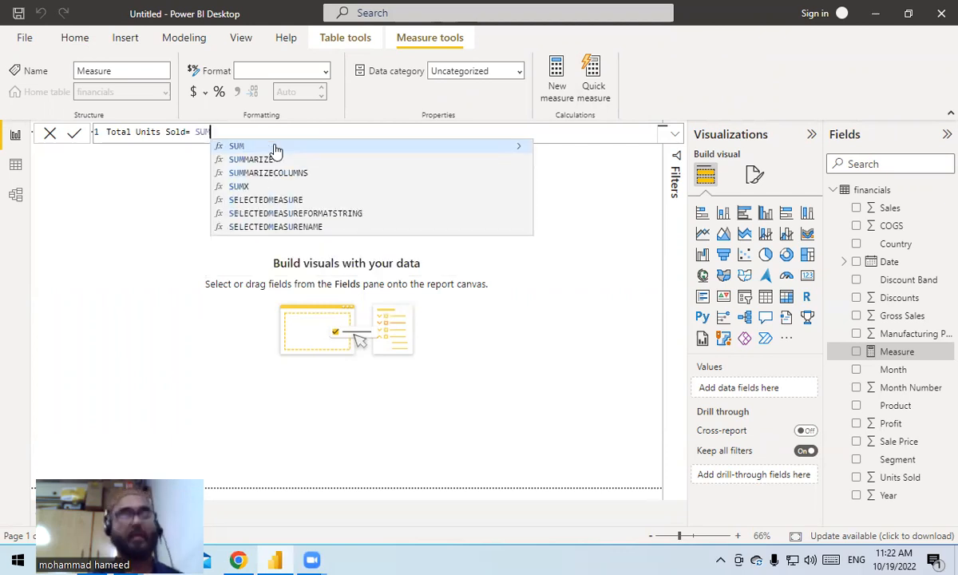
pyautogui.write('(')
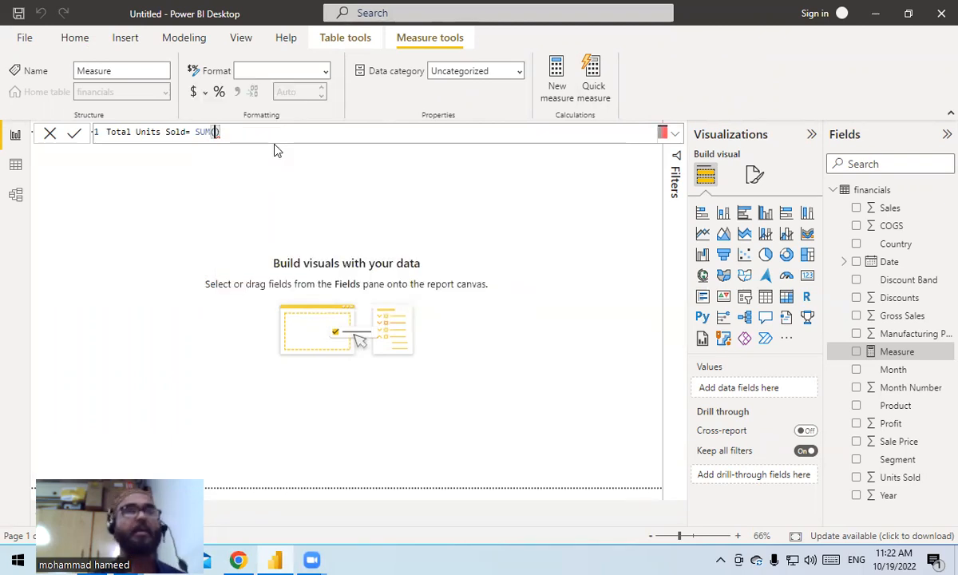
pyautogui.write('fin')
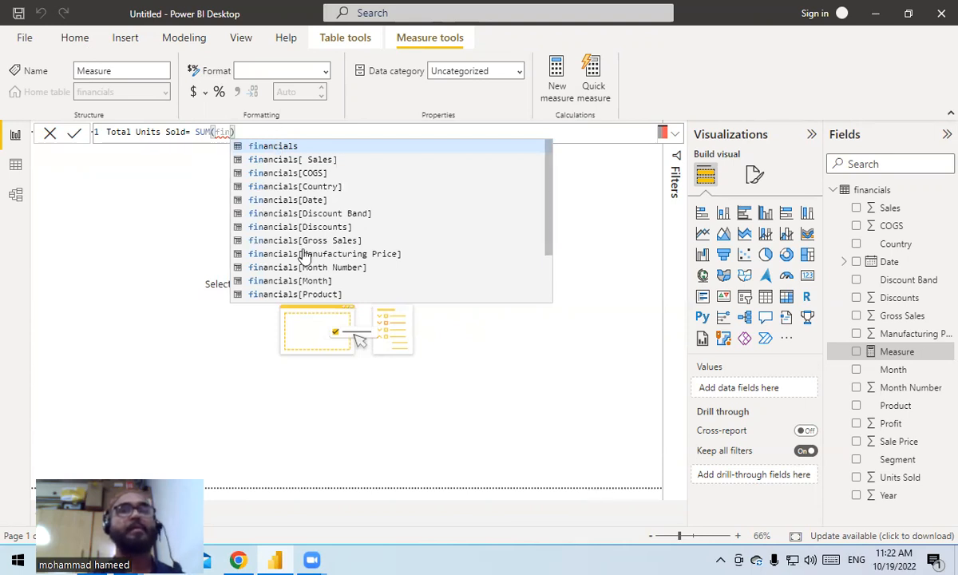
pyautogui.scroll(-2, 304, 256)
pyautogui.click(313, 282)
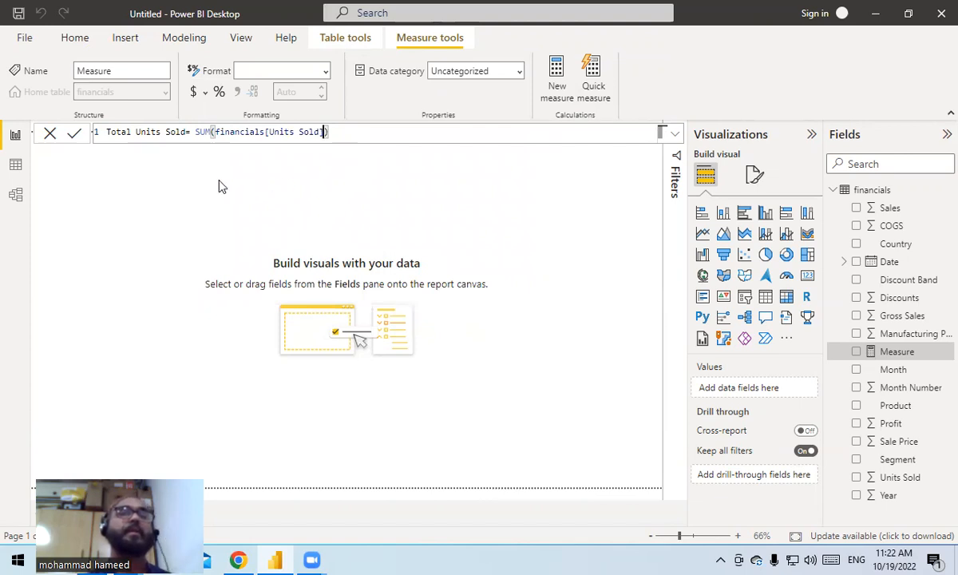
pyautogui.click(78, 136)
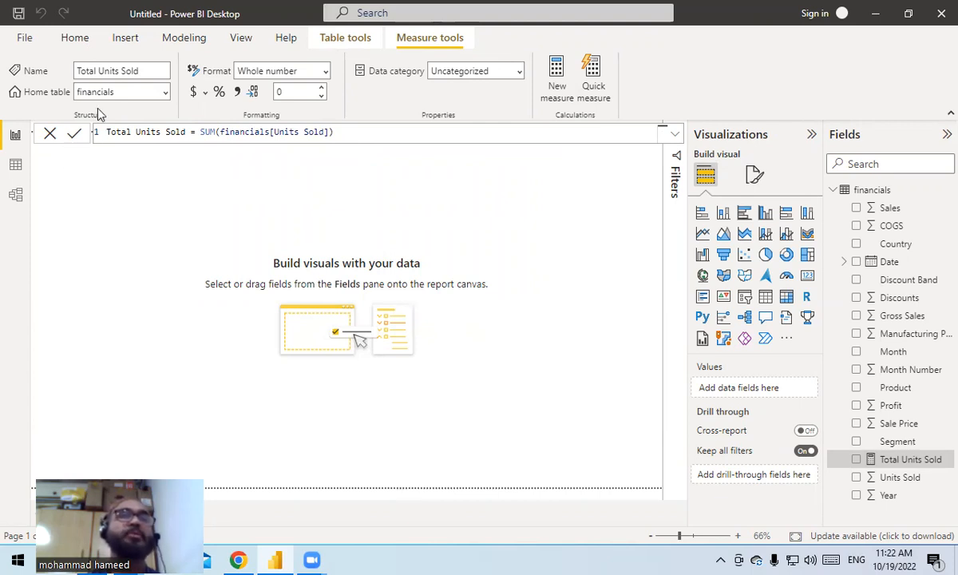
# - Create a new calculated table named Calendar and begin its formula with the CALENDAR function
pyautogui.click(341, 41)
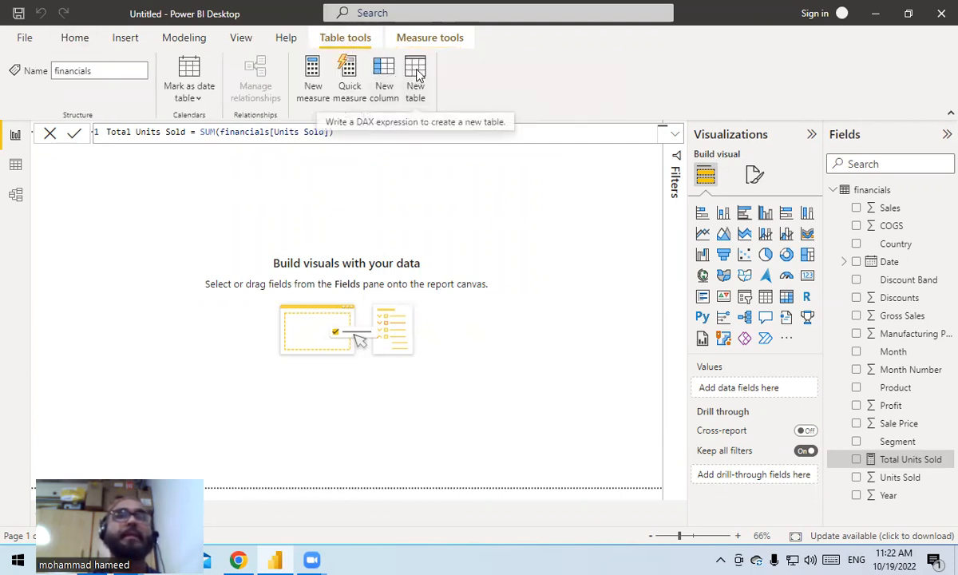
pyautogui.click(416, 73)
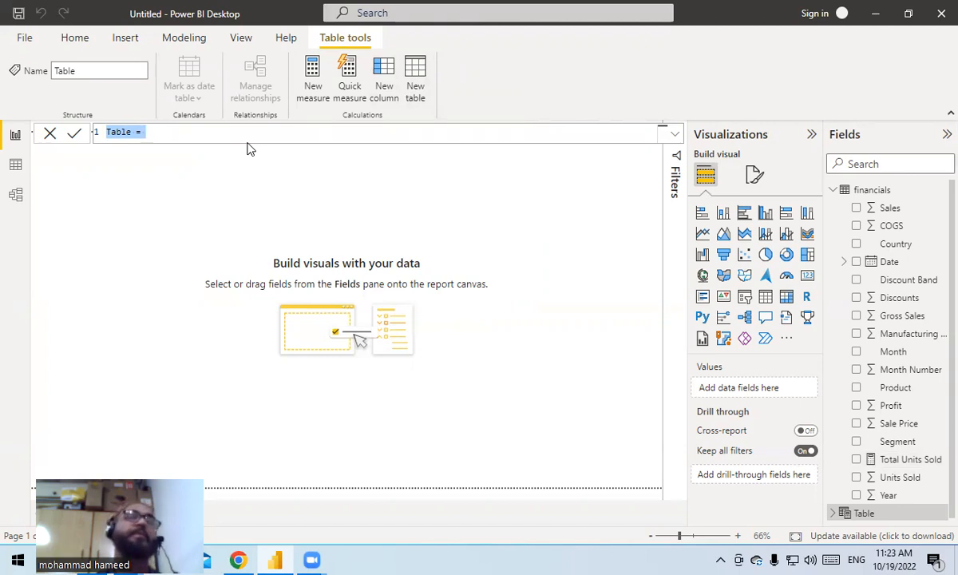
pyautogui.write('Cale')
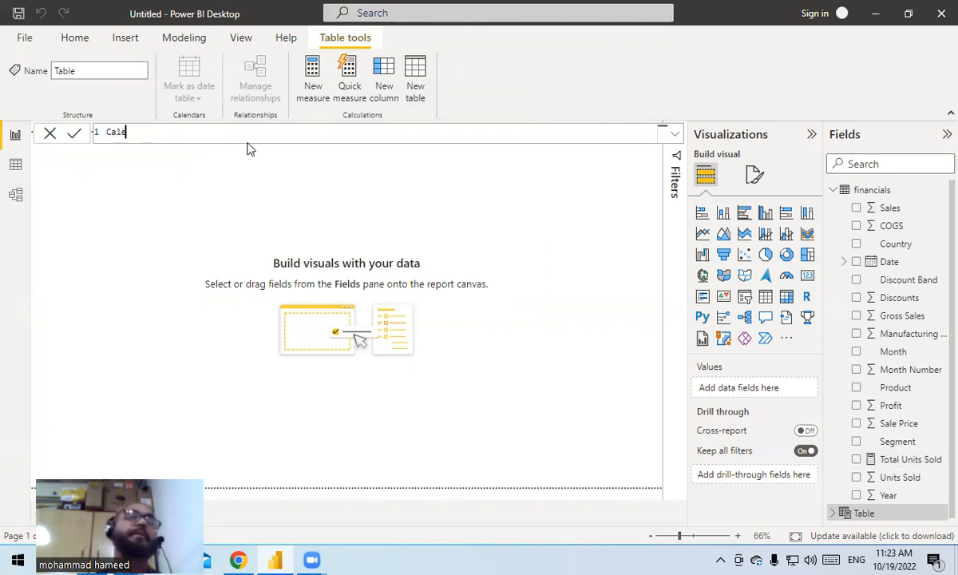
pyautogui.write('ndar')
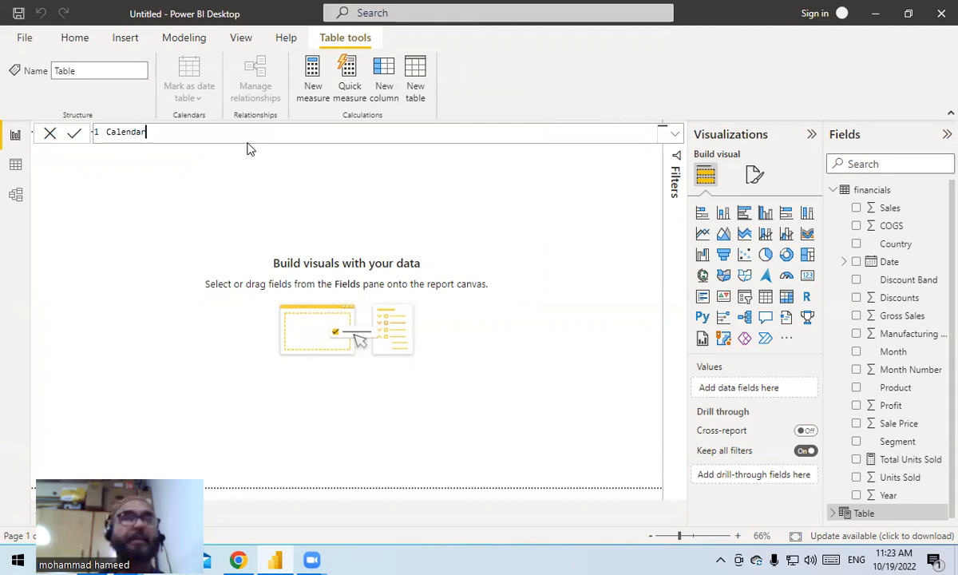
pyautogui.write('=')
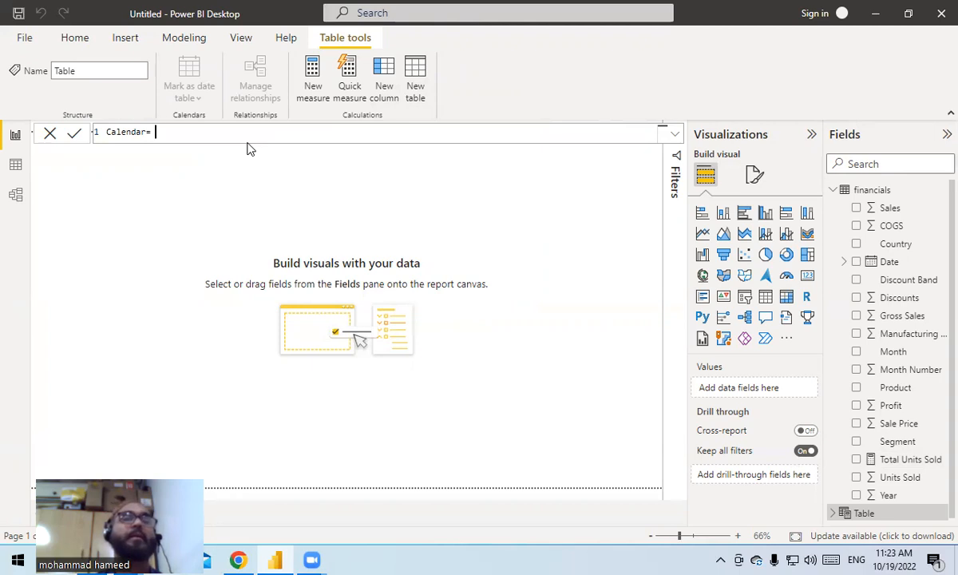
pyautogui.write(' CALE')
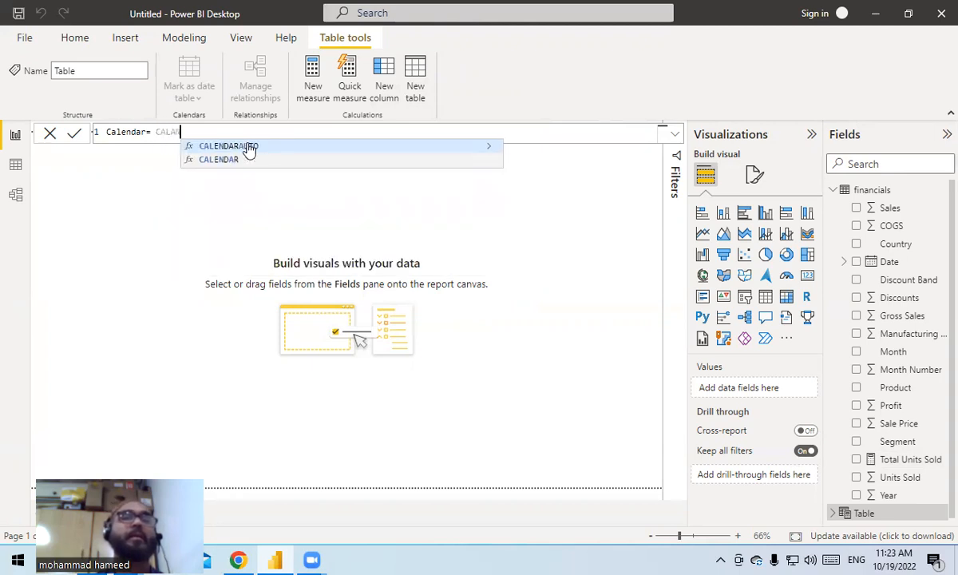
pyautogui.write('N')
pyautogui.click(245, 159)
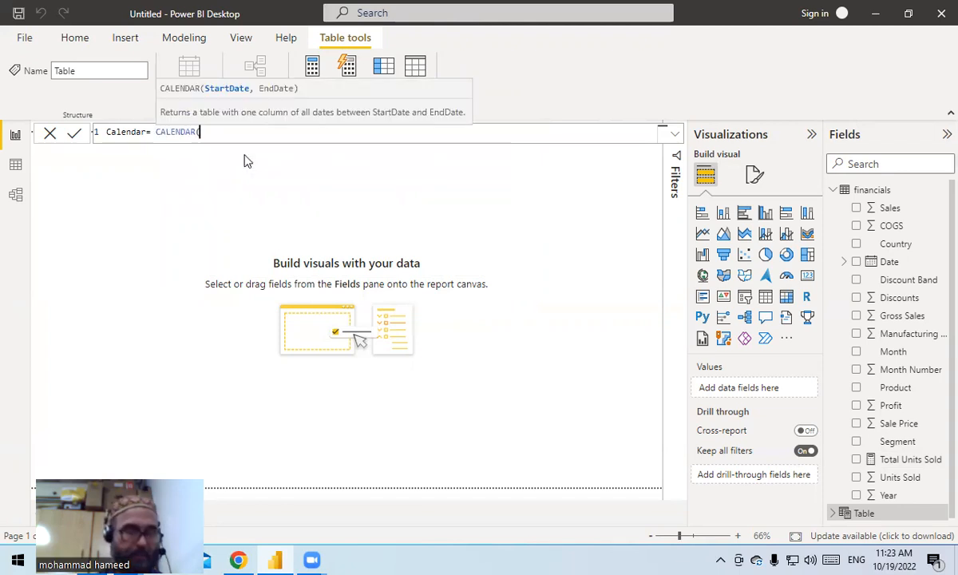
# - Enter DATE(2013,01,01) as the start date of the CALENDAR function
pyautogui.write('DAT')
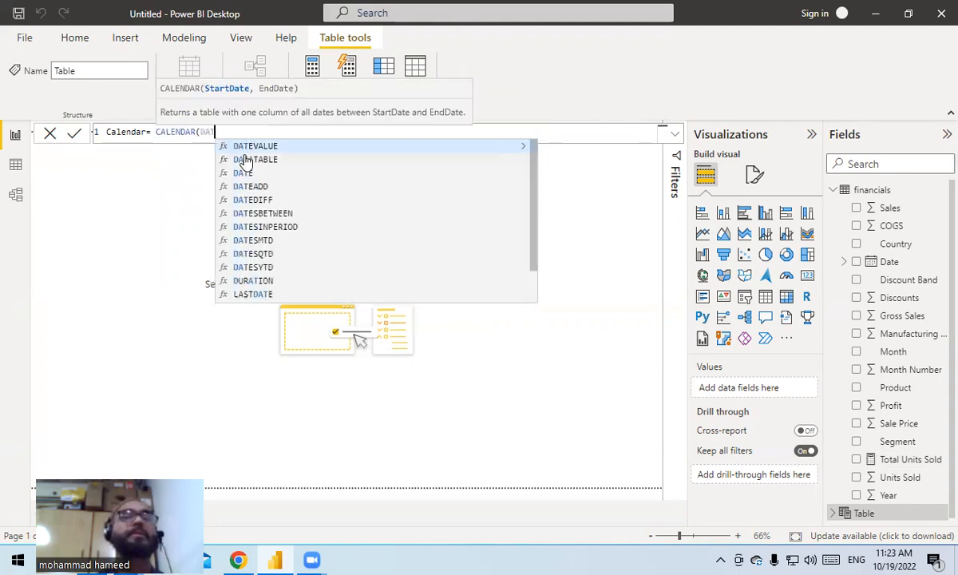
pyautogui.write('E')
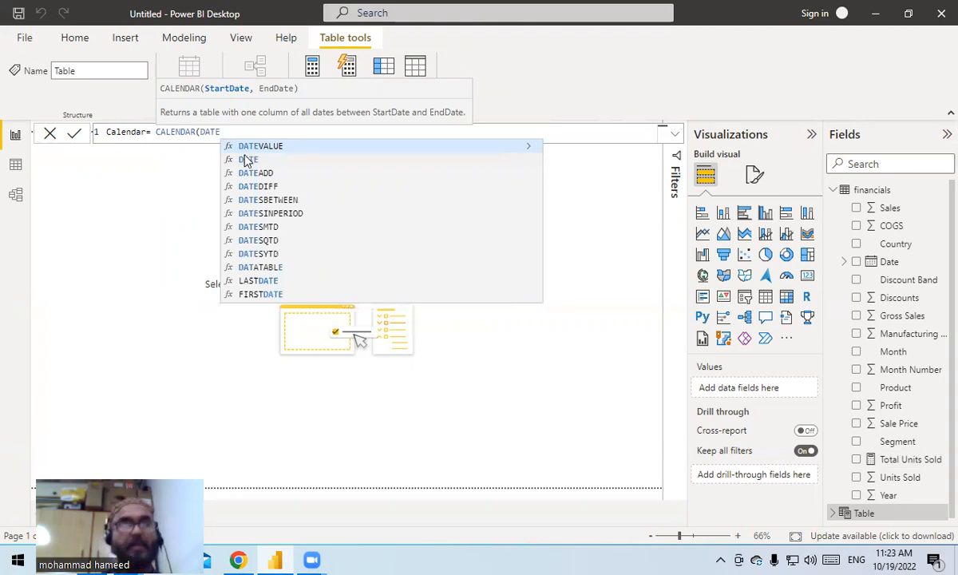
pyautogui.click(248, 160)
pyautogui.write('2013')
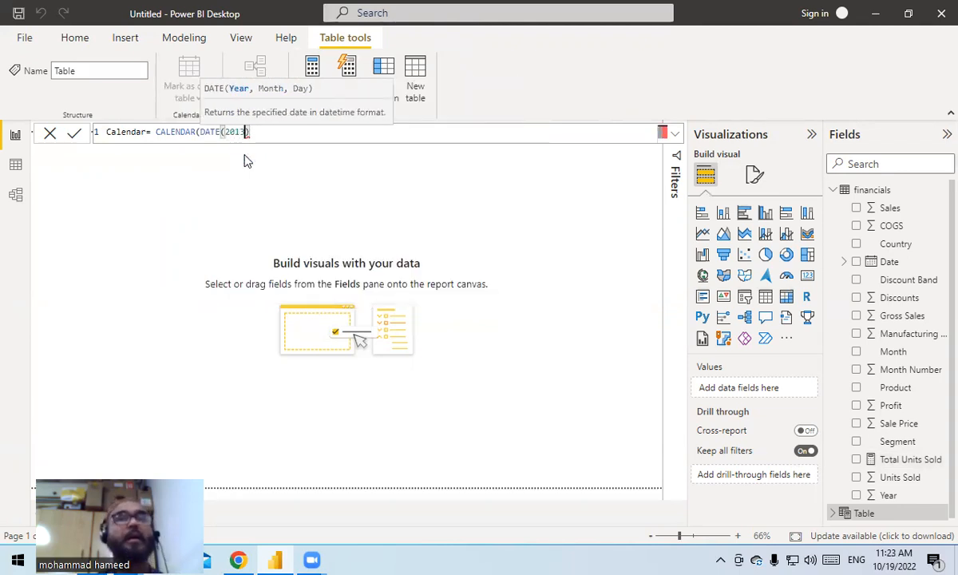
pyautogui.write(',01')
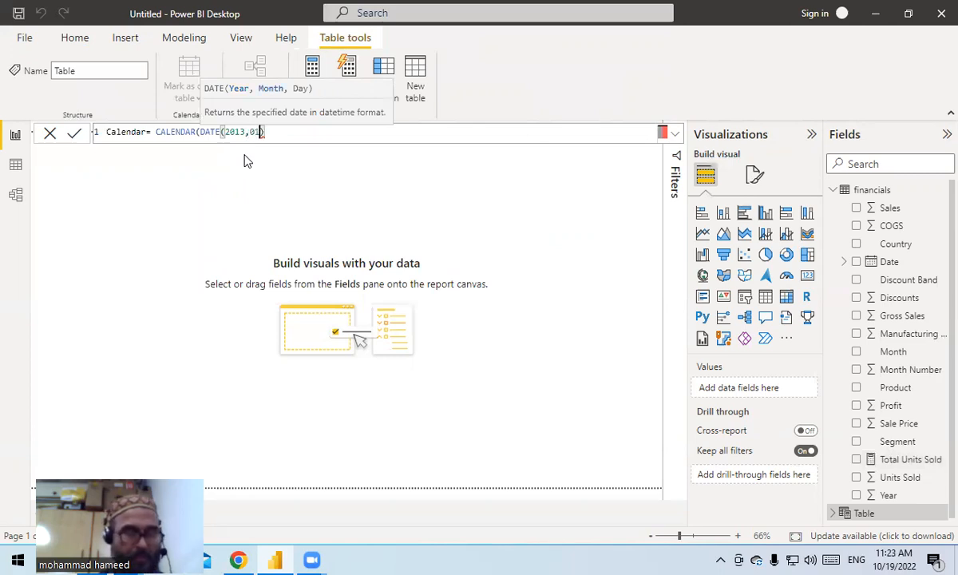
pyautogui.write(',01')
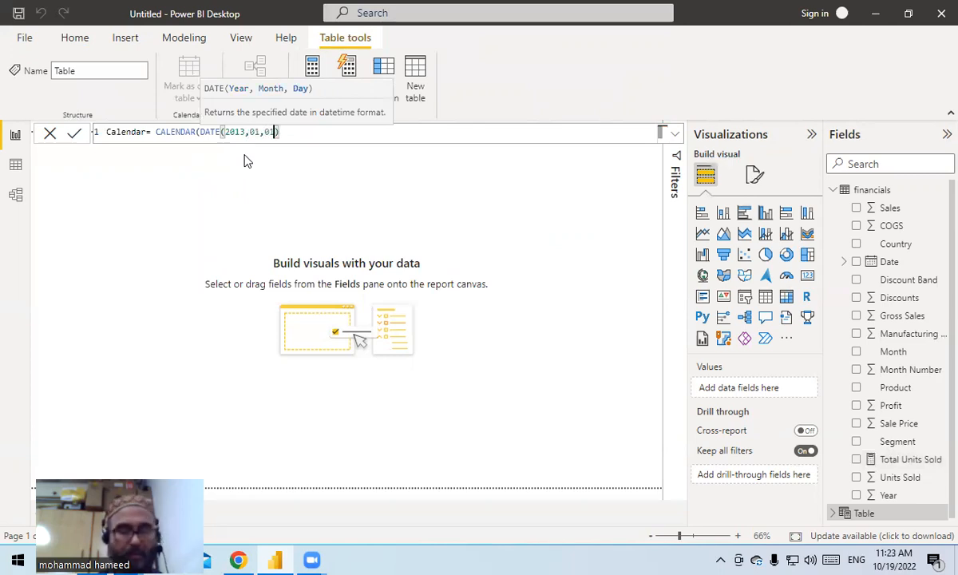
pyautogui.write(')')
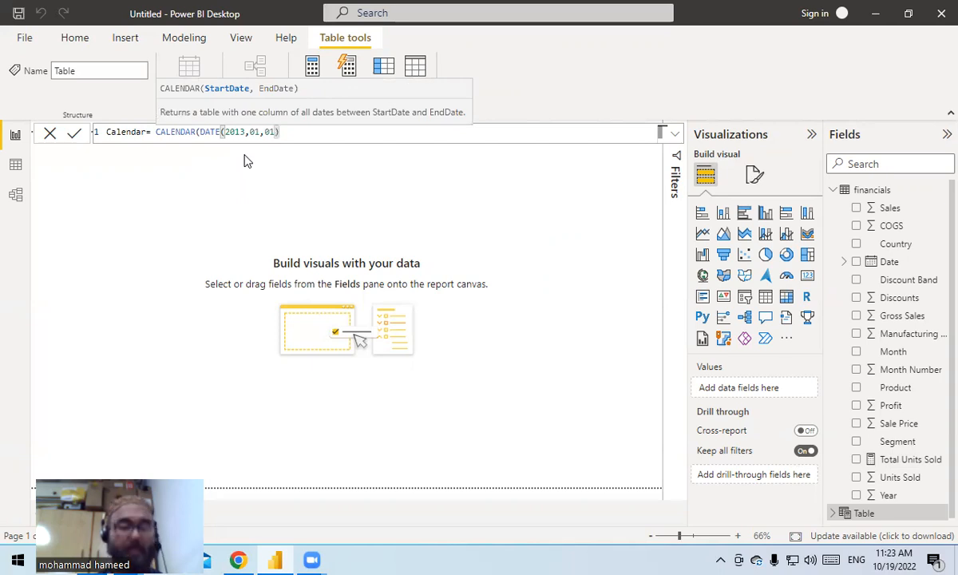
pyautogui.write(',')
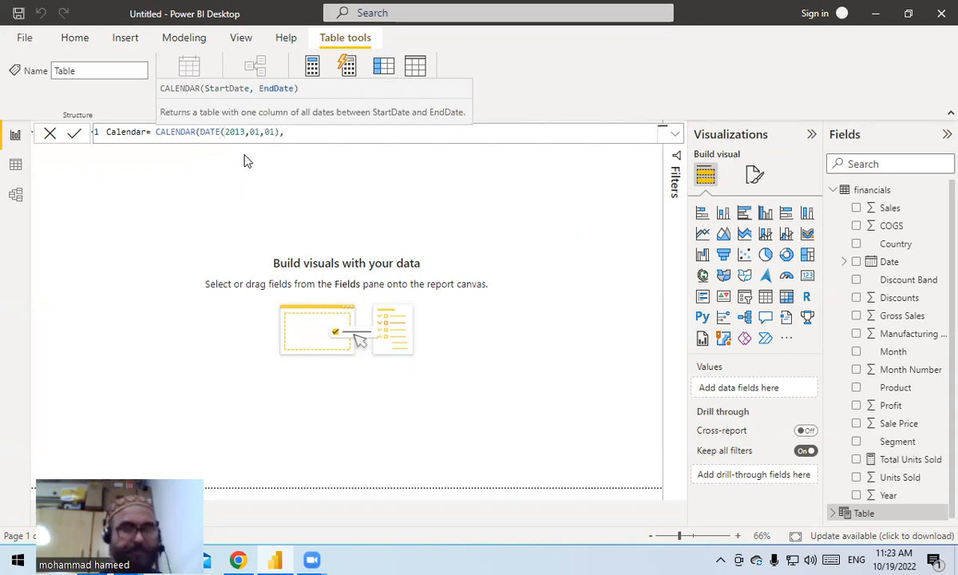
pyautogui.write(' DA')
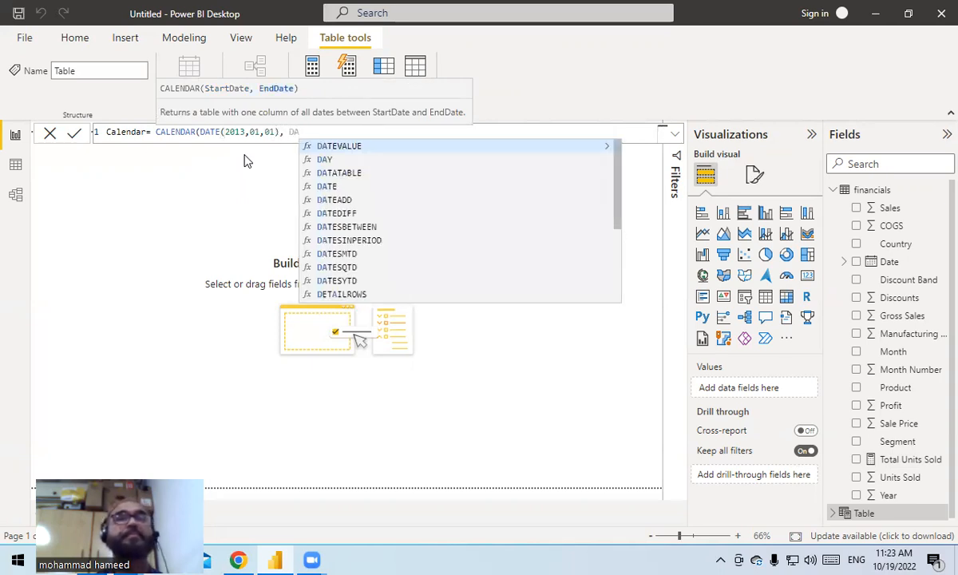
# - Enter DATE(2014,12,31) as the end date of the CALENDAR function and commit the Calendar table formula
pyautogui.click(329, 186)
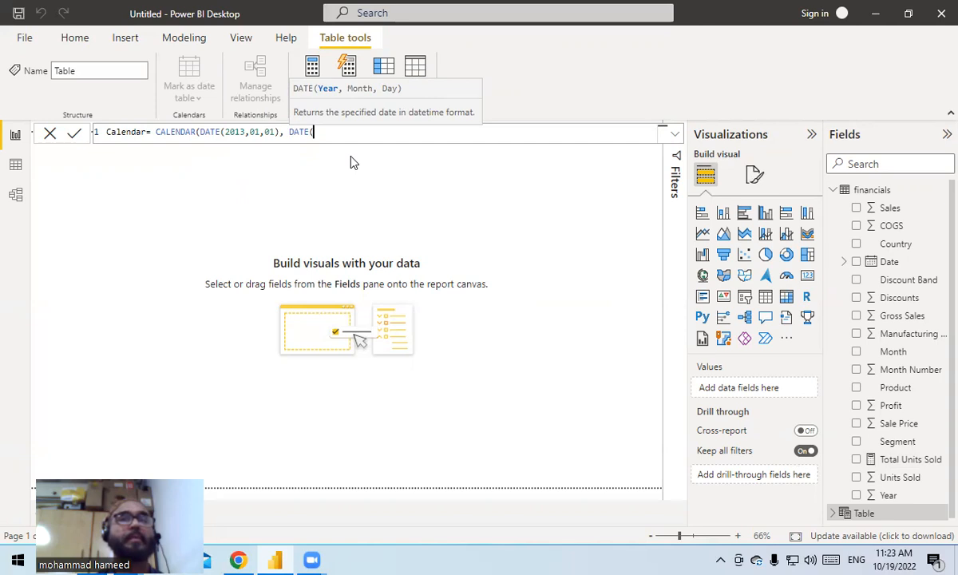
pyautogui.write('2014,')
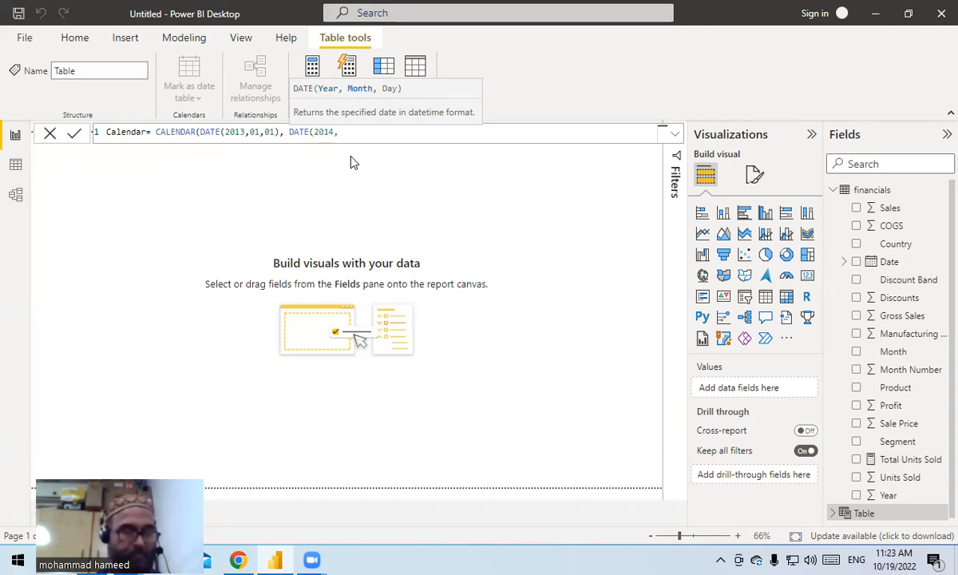
pyautogui.write('12,31')
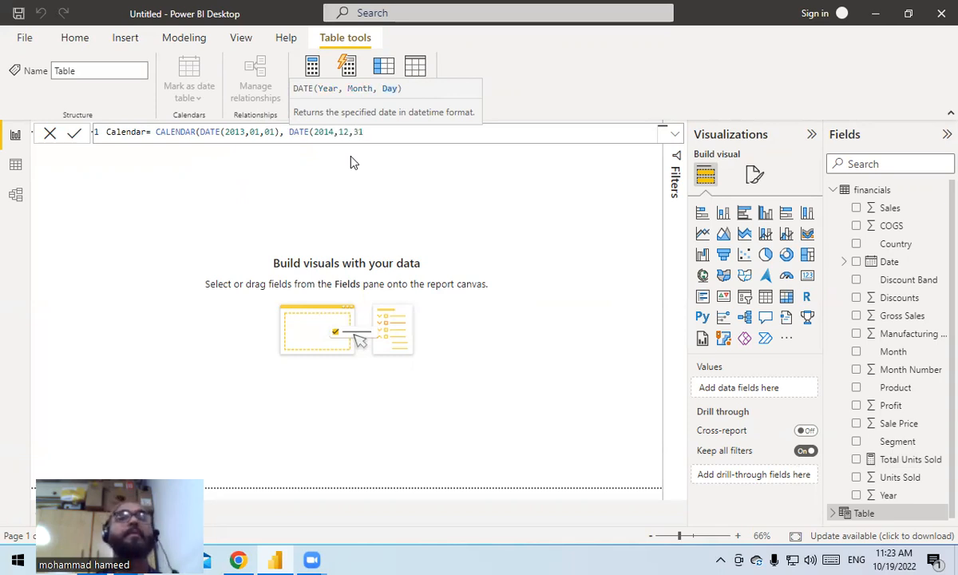
pyautogui.write(')')
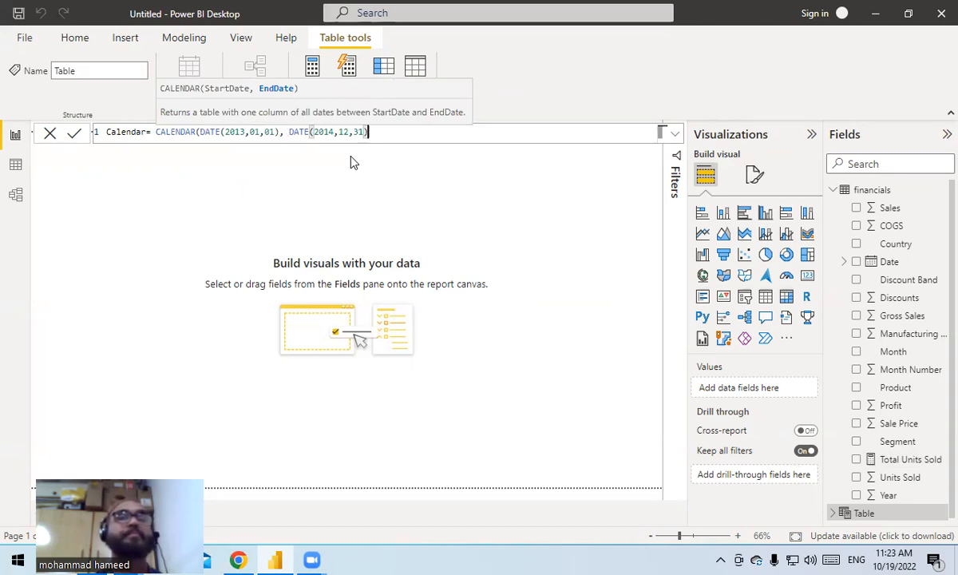
pyautogui.write(')')
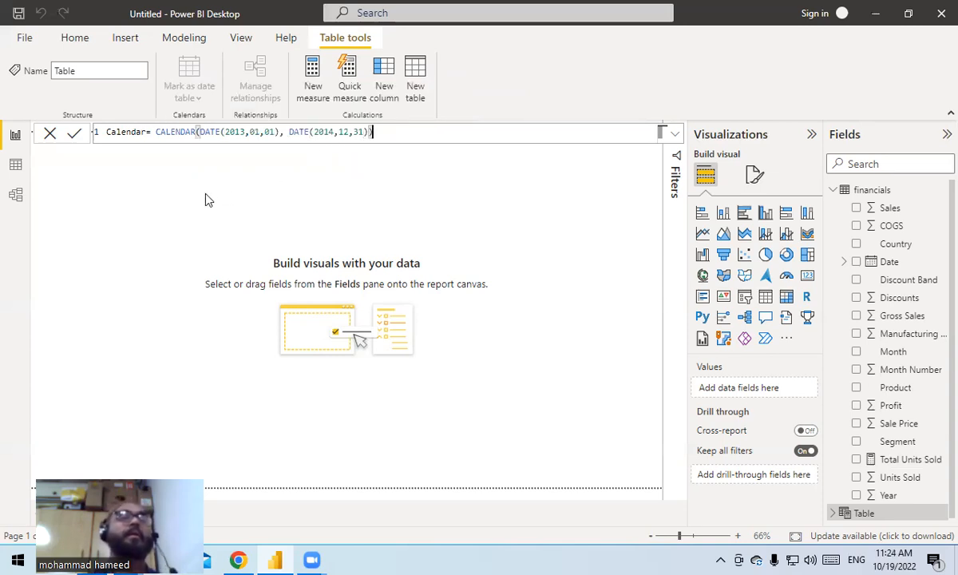
pyautogui.click(75, 133)
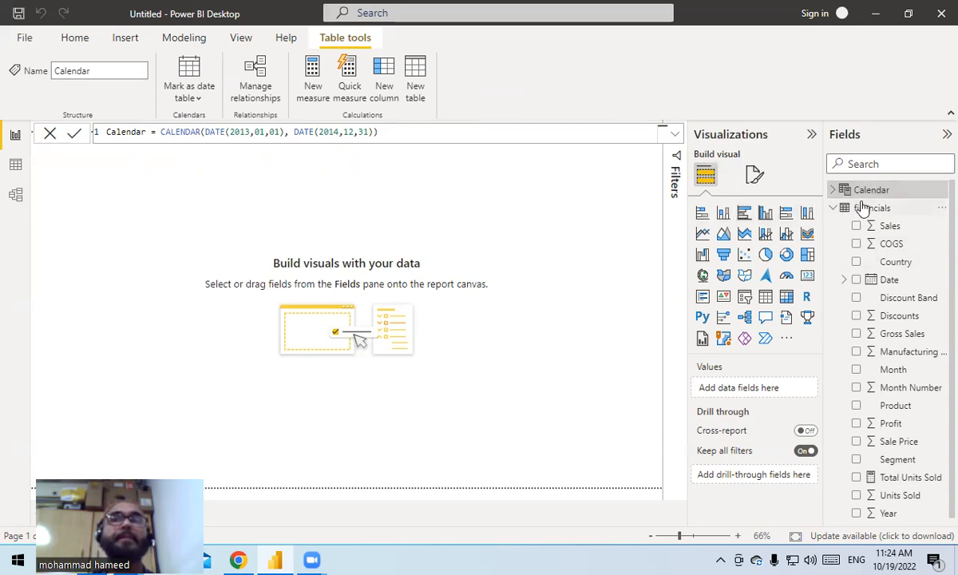
# - Relate the Date column of the financials table to the Date column of the Calendar table in the data model
pyautogui.moveTo(854, 196)
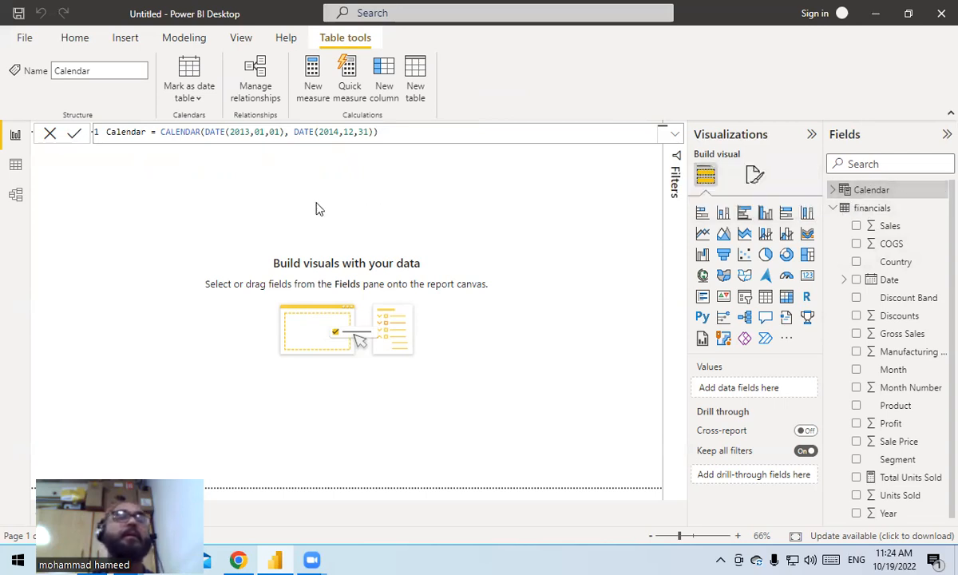
pyautogui.click(17, 196)
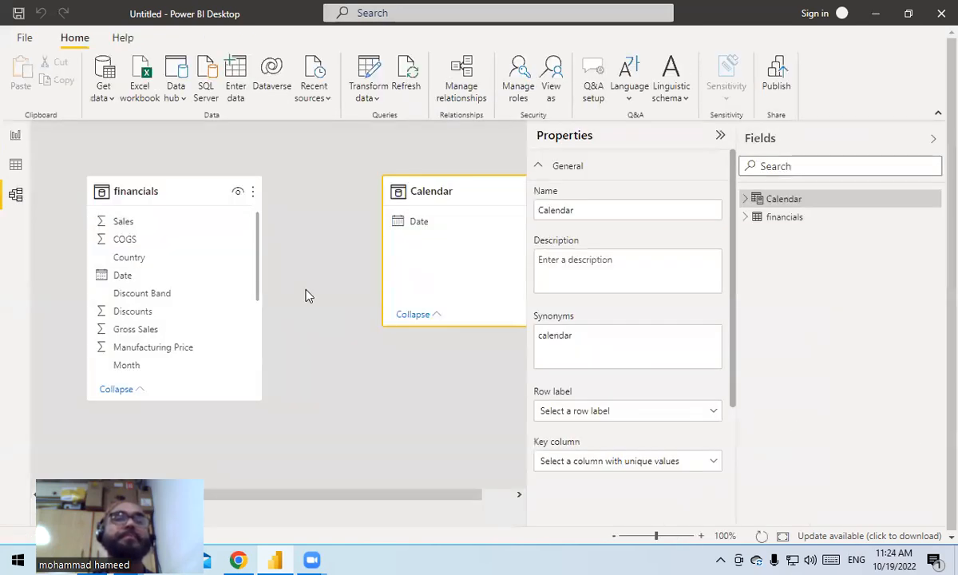
pyautogui.moveTo(124, 275); pyautogui.dragTo(395, 221)
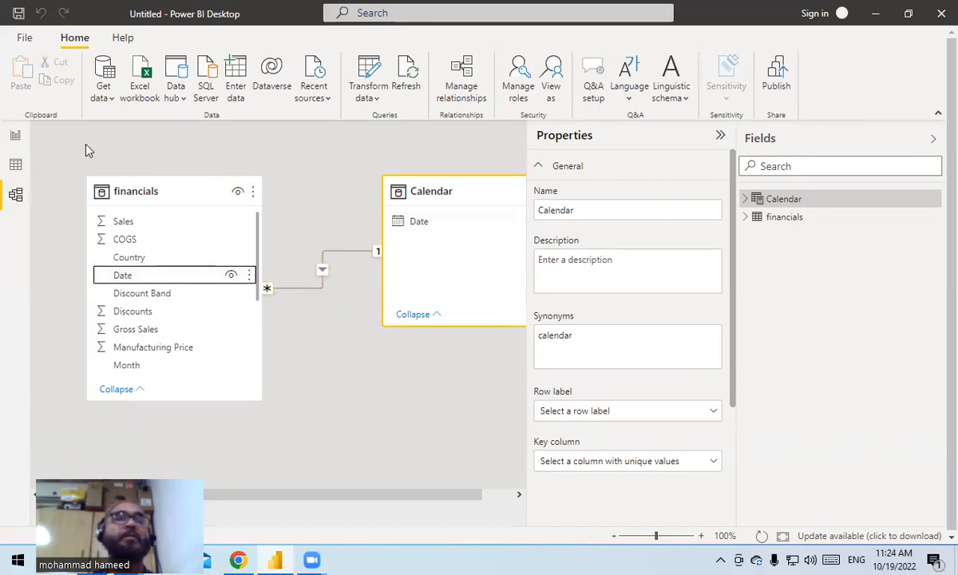
# - Insert a text box on the report page, shape it into a wide, short strip and enter the title 'Executive Summary-Financial Reoirt
pyautogui.click(16, 135)
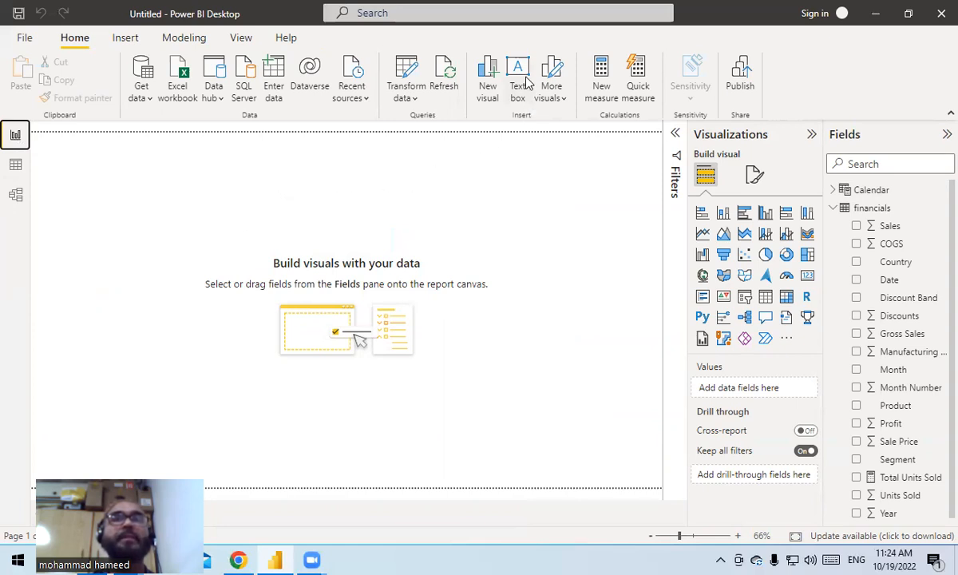
pyautogui.click(483, 80)
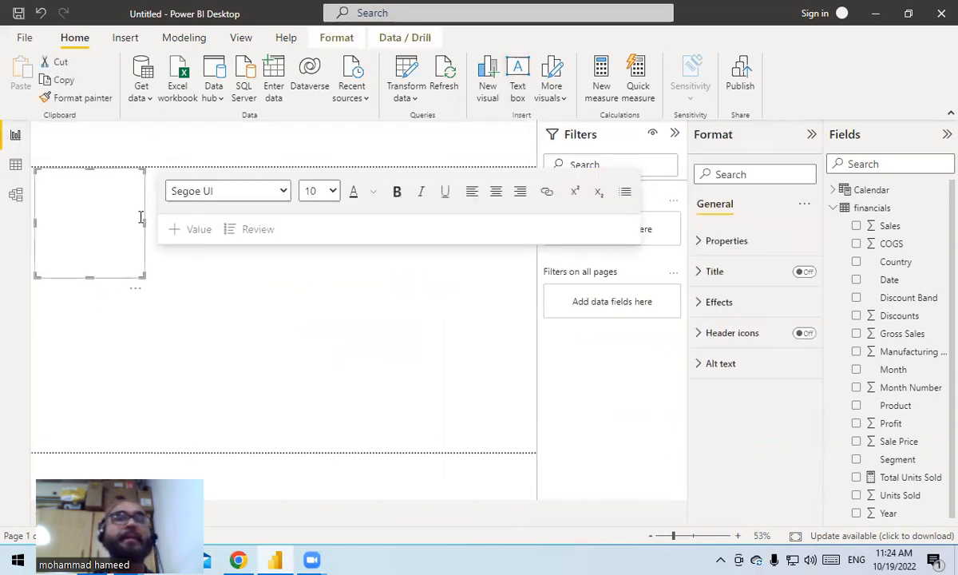
pyautogui.moveTo(145, 223); pyautogui.dragTo(276, 195)
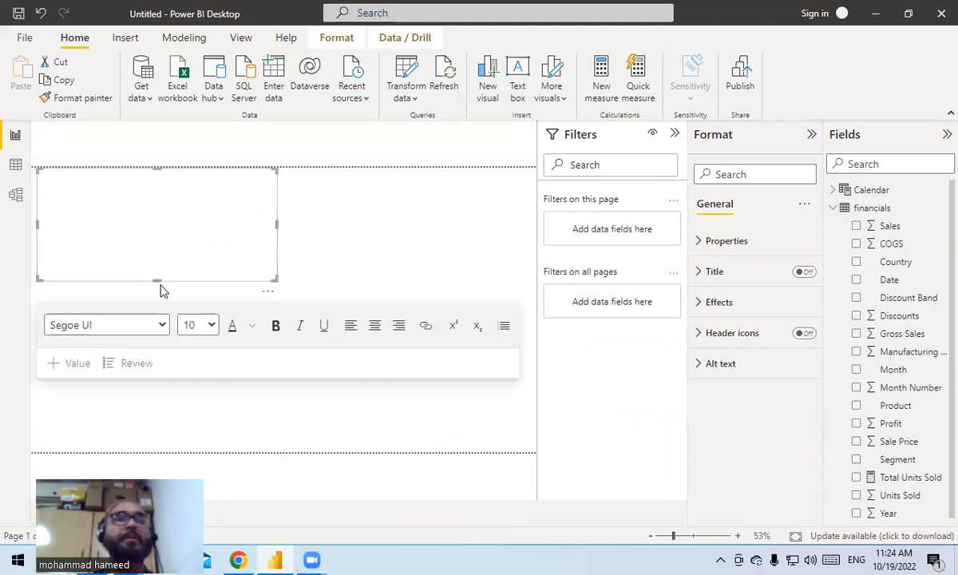
pyautogui.moveTo(158, 278); pyautogui.dragTo(172, 202)
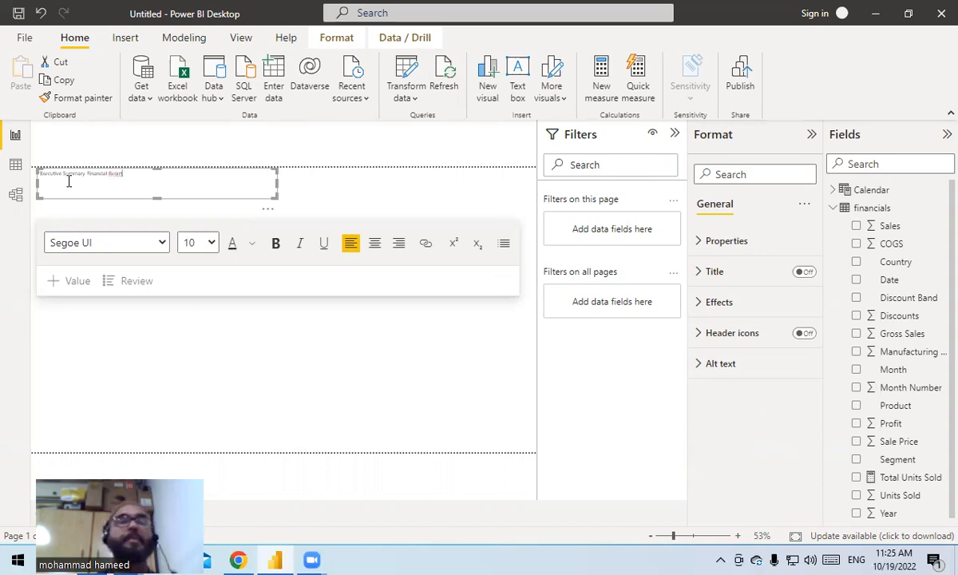
# - Format the whole title text in the text box as bold with font size 20
pyautogui.moveTo(124, 176); pyautogui.dragTo(7, 173)
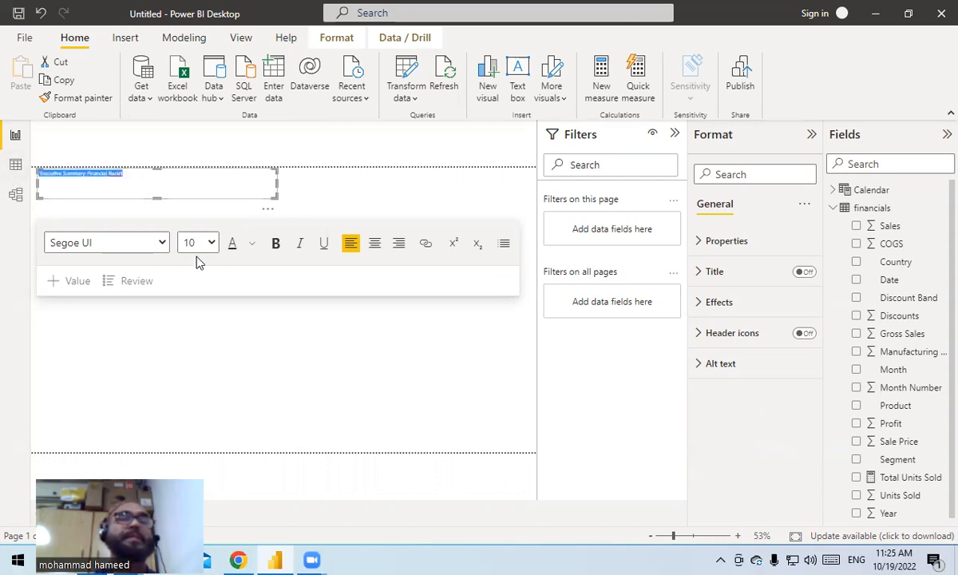
pyautogui.click(212, 244)
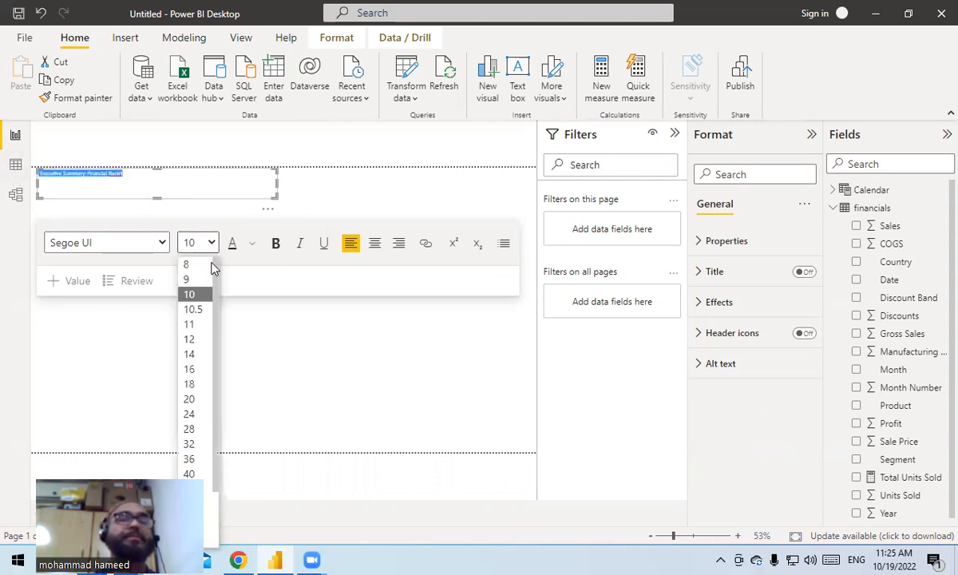
pyautogui.click(192, 399)
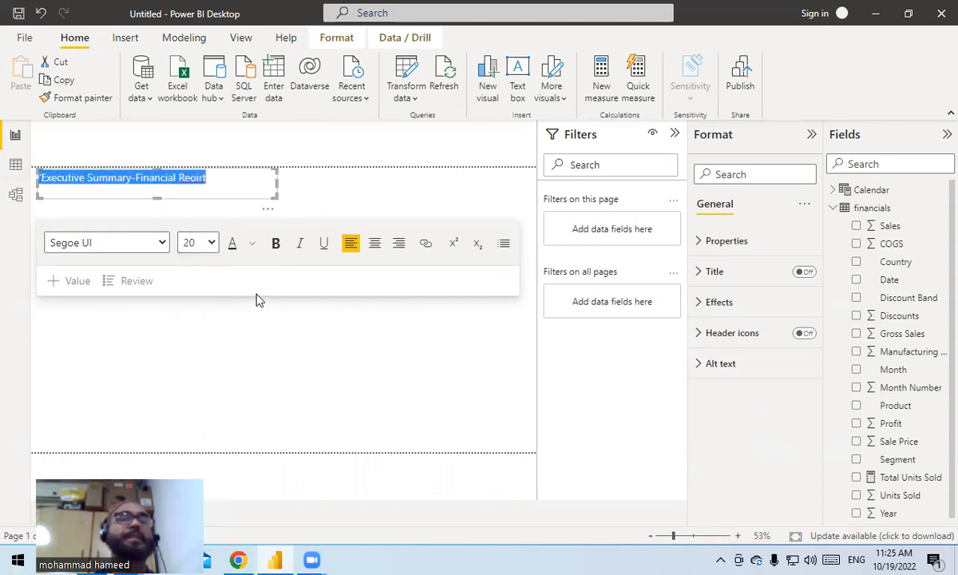
pyautogui.click(277, 246)
# - Correct the misspelled last word of the title to Report and reduce the text box height slightly
pyautogui.click(240, 177)
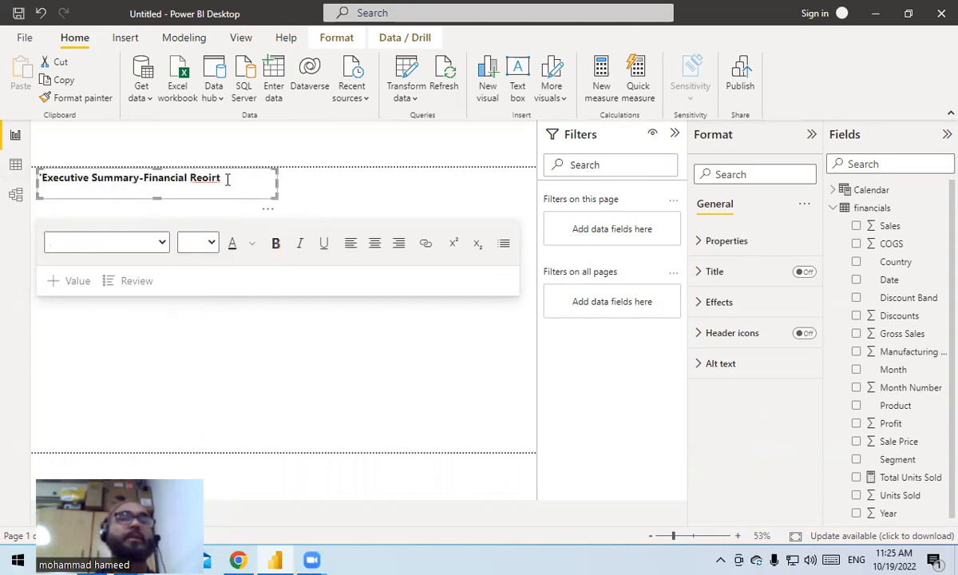
pyautogui.rightClick(212, 178)
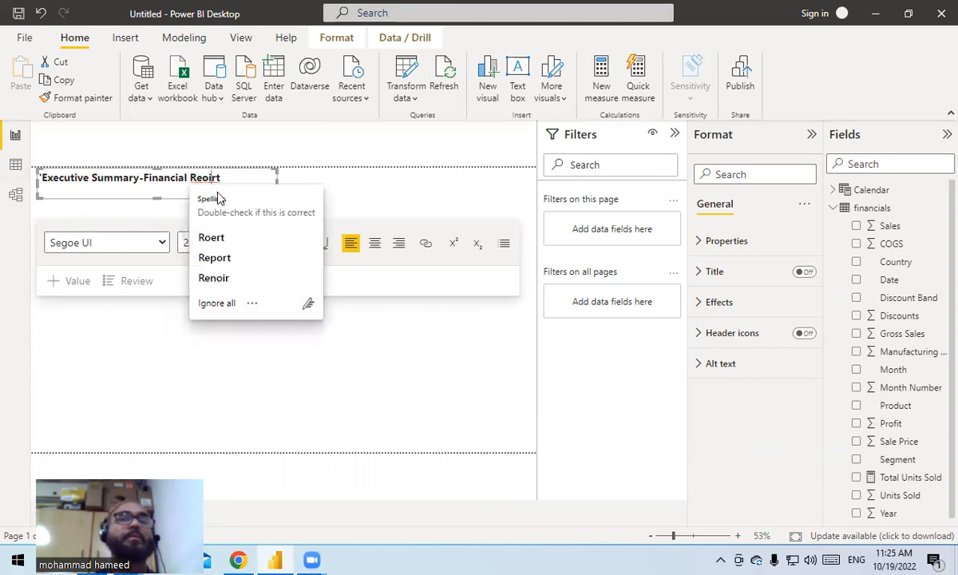
pyautogui.click(254, 260)
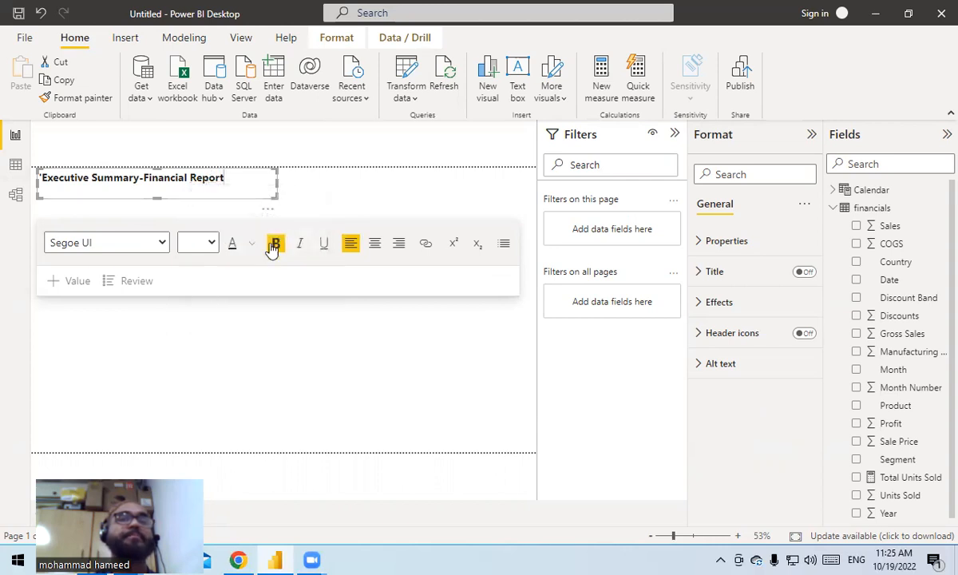
pyautogui.click(157, 198)
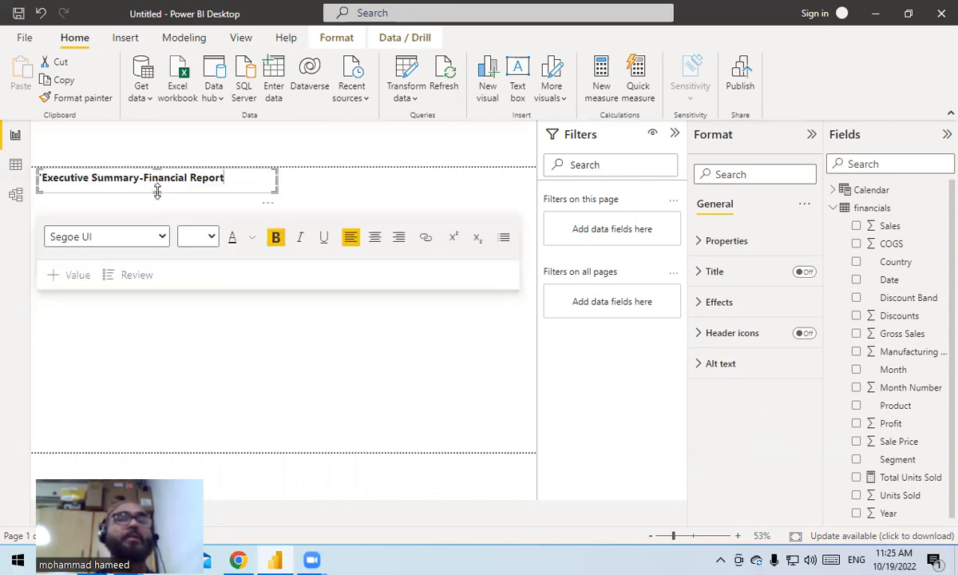
pyautogui.click(291, 330)
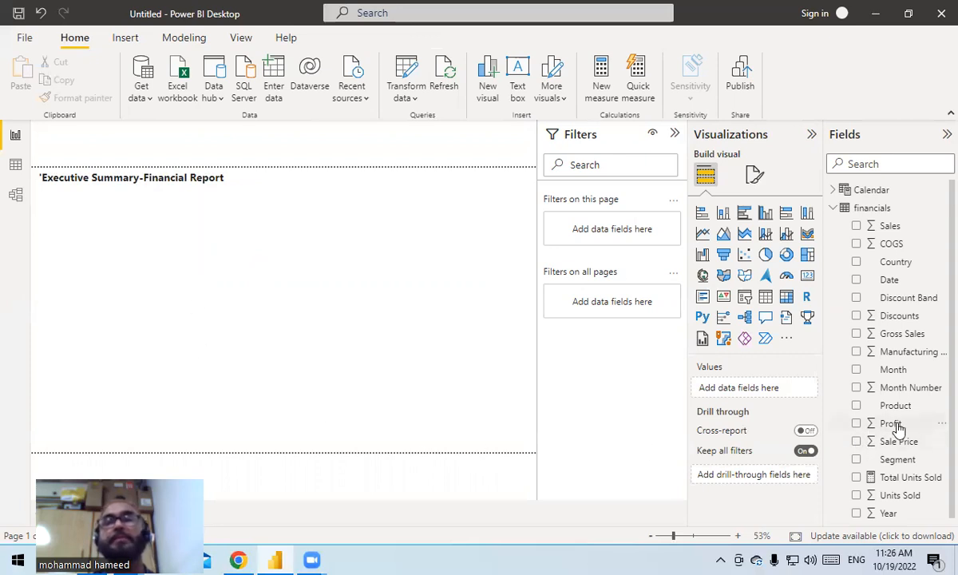
# - Create a column chart of Profit by the Calendar table's Date, using plain Date instead of Date Hierarchy on the X-axis
pyautogui.moveTo(897, 430); pyautogui.dragTo(160, 296)
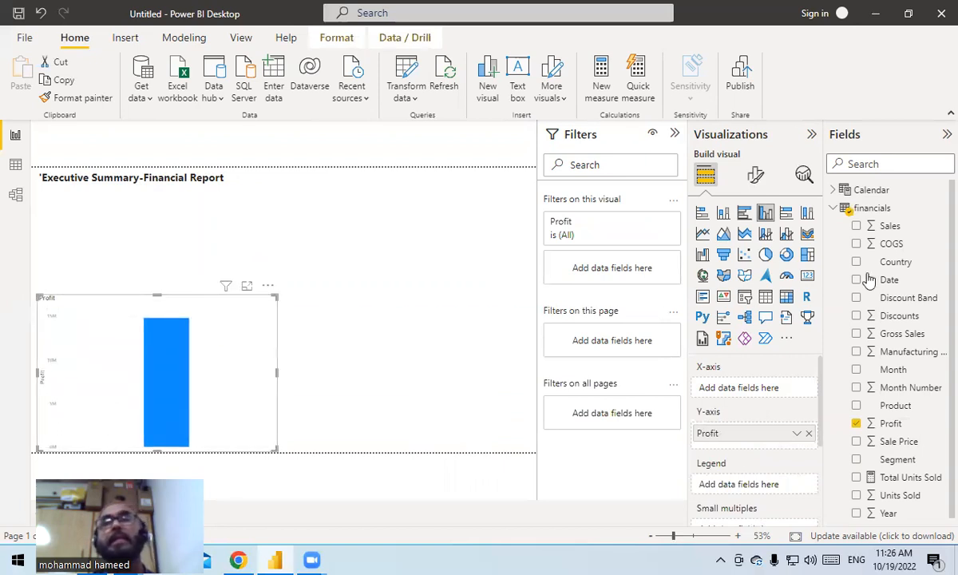
pyautogui.click(833, 189)
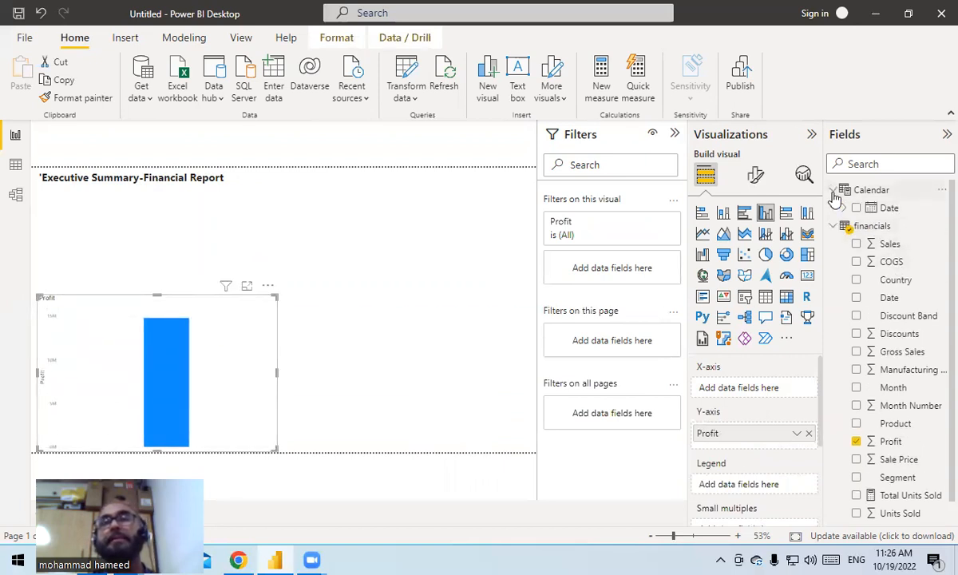
pyautogui.moveTo(877, 214); pyautogui.dragTo(220, 359)
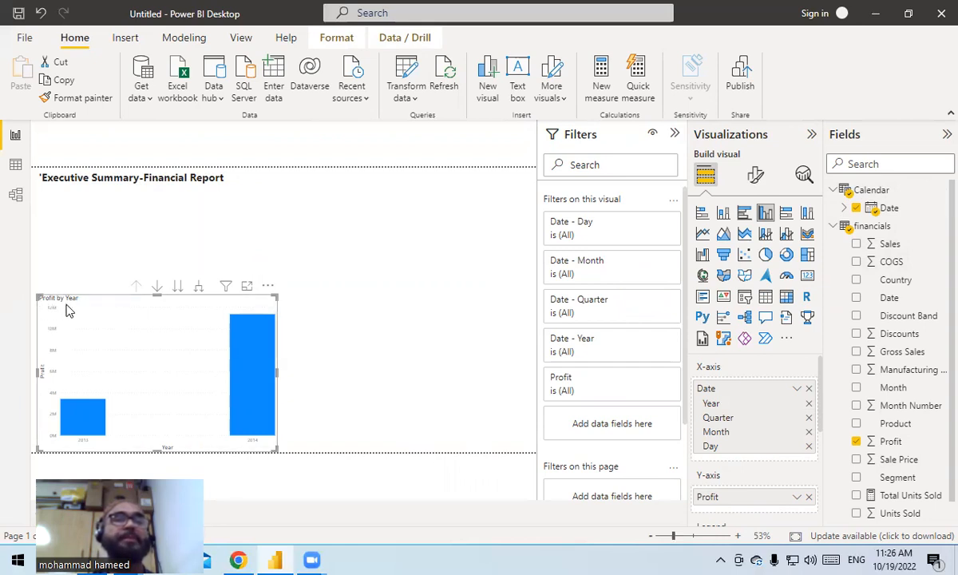
pyautogui.click(797, 390)
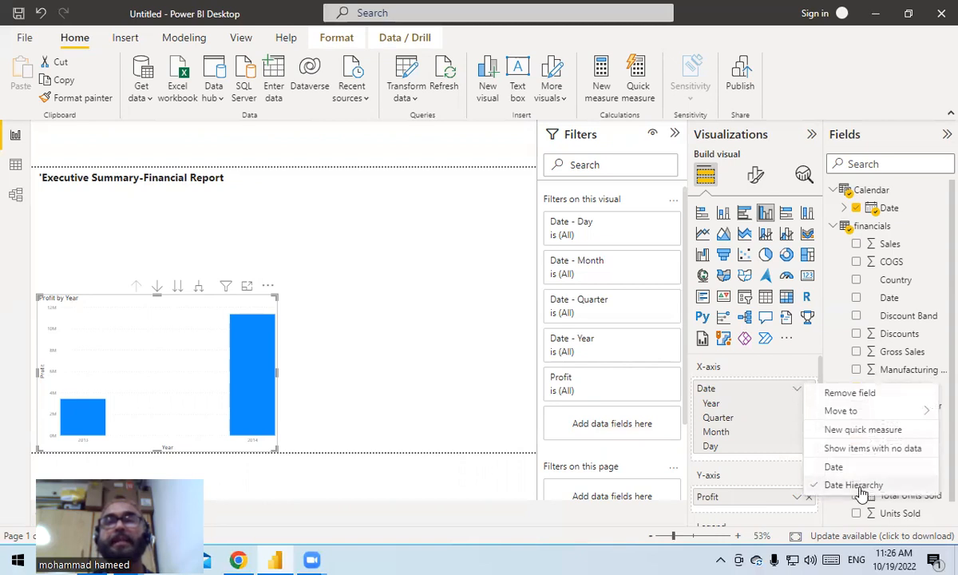
pyautogui.click(835, 468)
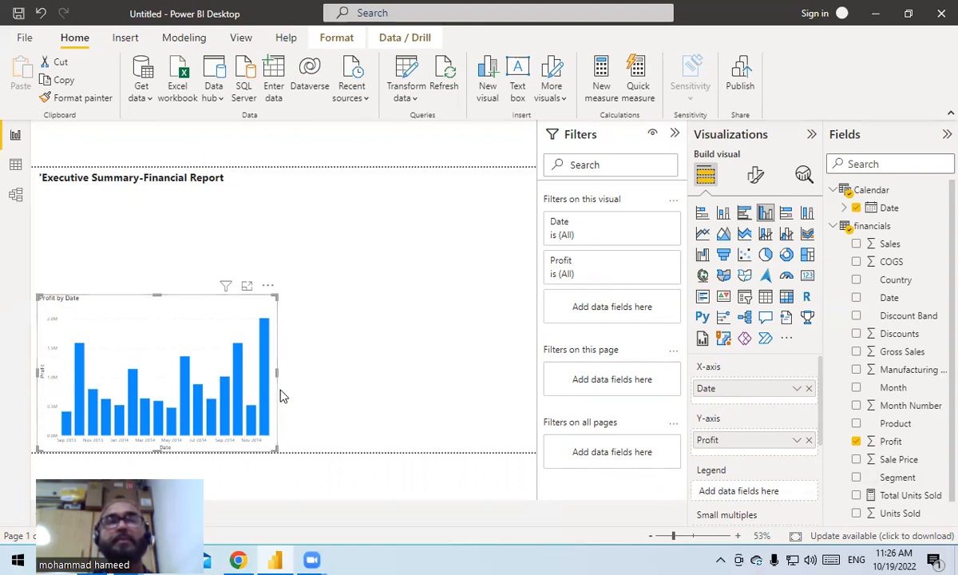
# - Convert the Profit by Date column chart to a line chart and move it to the upper right of the report page
pyautogui.click(703, 233)
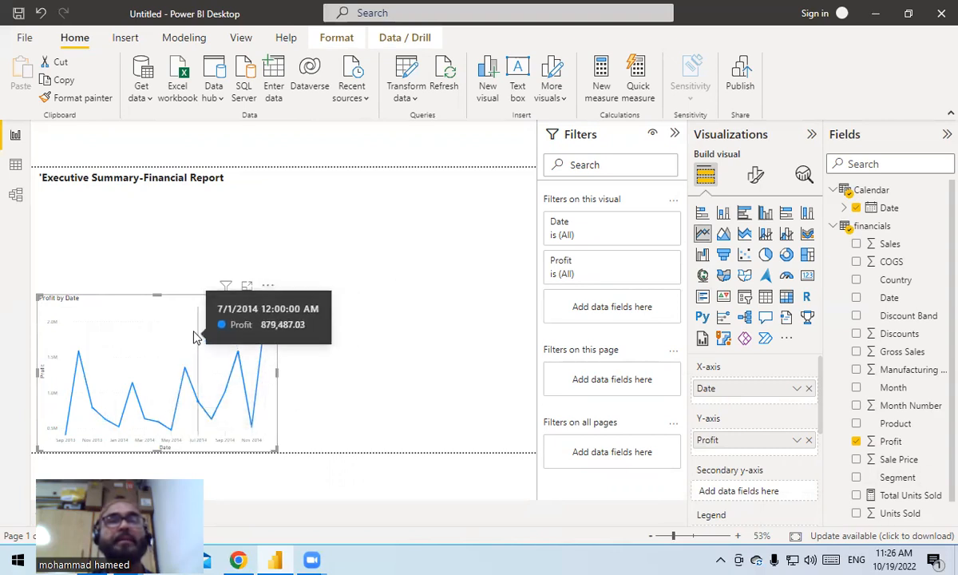
pyautogui.moveTo(194, 335); pyautogui.dragTo(398, 207)
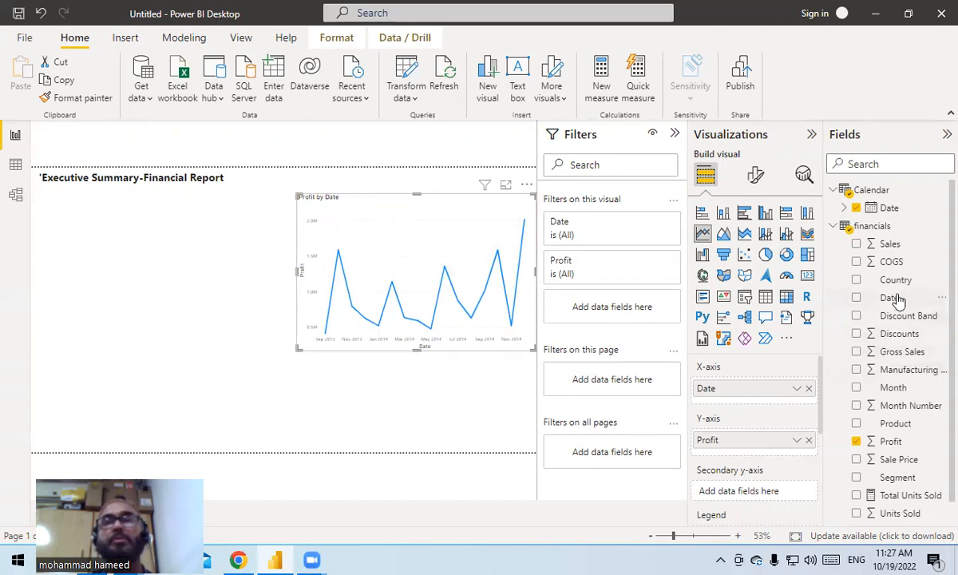
# - Create a map of Profit by Country and position it directly below the title, beside the line chart
pyautogui.moveTo(896, 284); pyautogui.dragTo(118, 389)
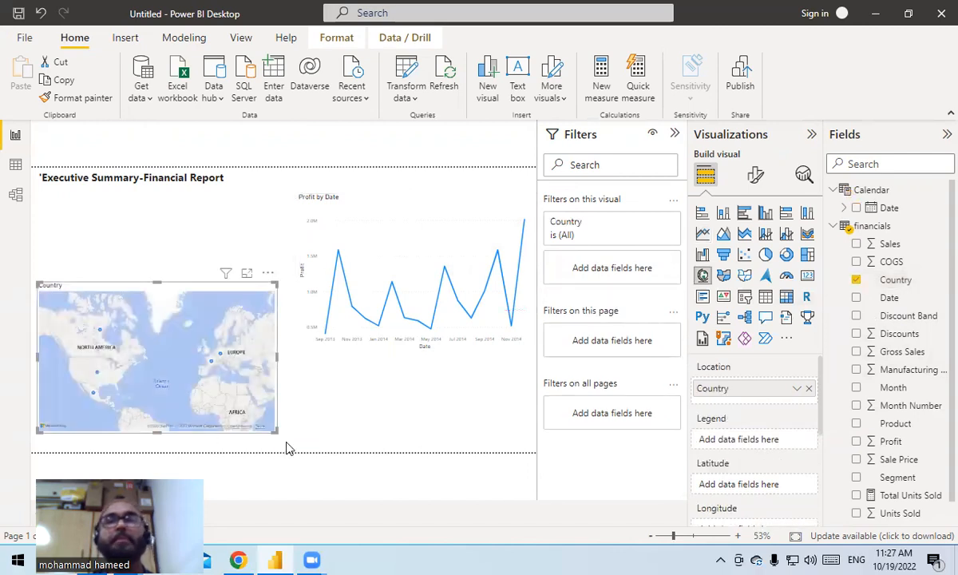
pyautogui.moveTo(886, 441); pyautogui.dragTo(112, 364)
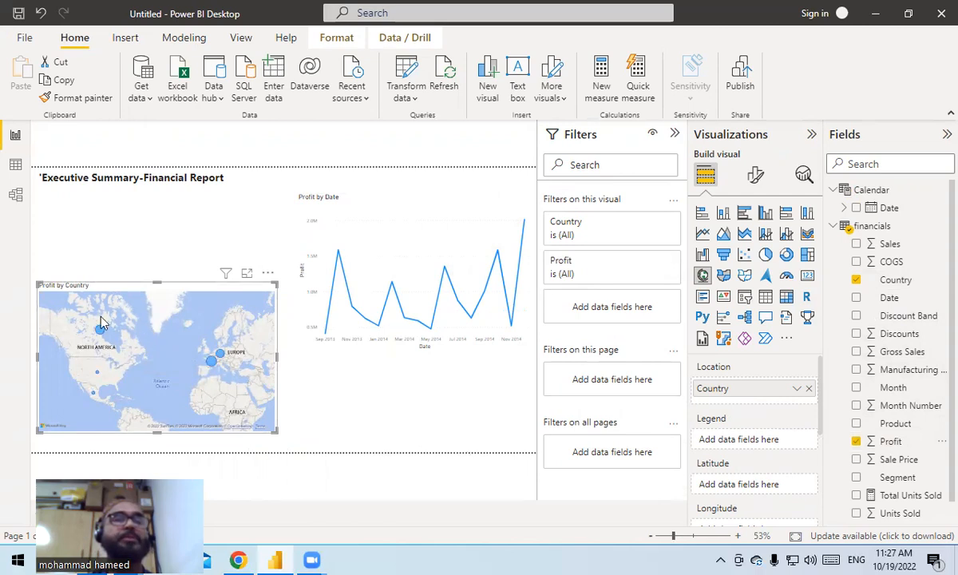
pyautogui.moveTo(95, 293); pyautogui.dragTo(68, 286)
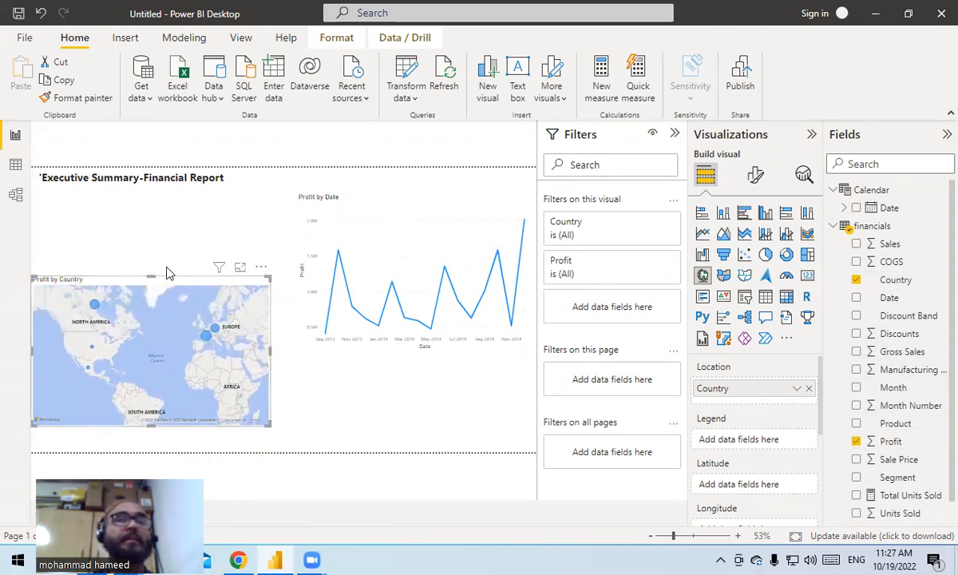
pyautogui.moveTo(175, 281); pyautogui.dragTo(176, 203)
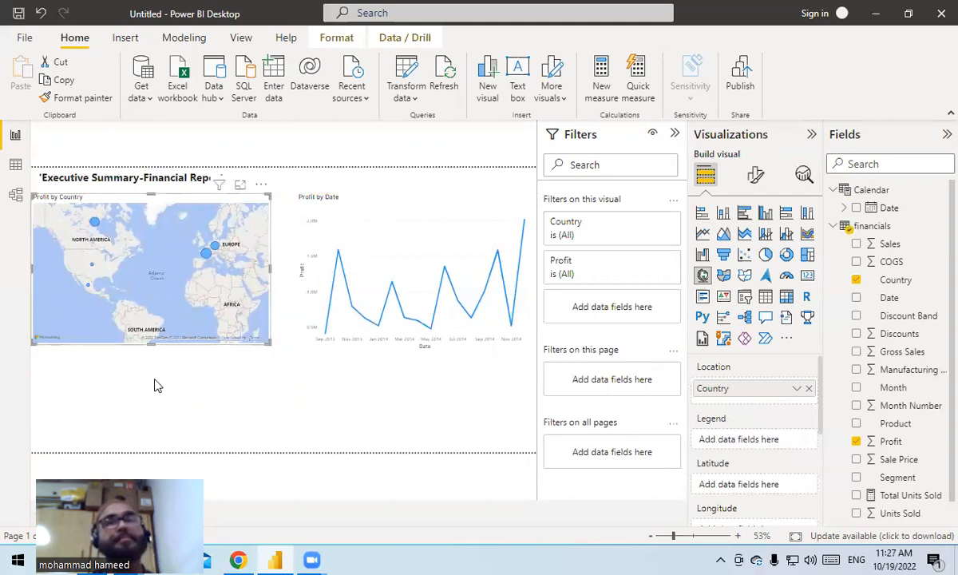
# - Collapse the report filters to enlarge the canvas and bring the remaining financials fields into reach
pyautogui.click(671, 135)
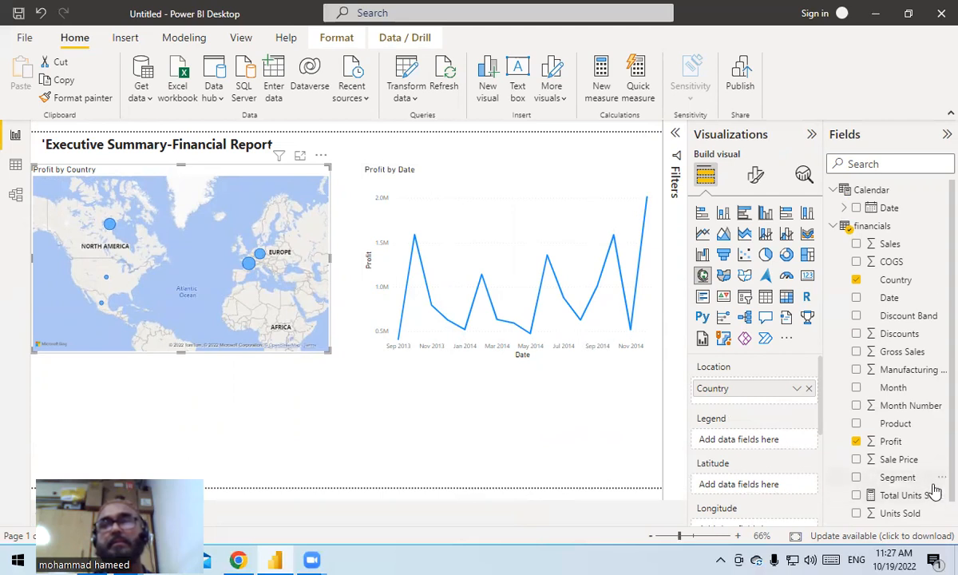
pyautogui.scroll(-1, 931, 492)
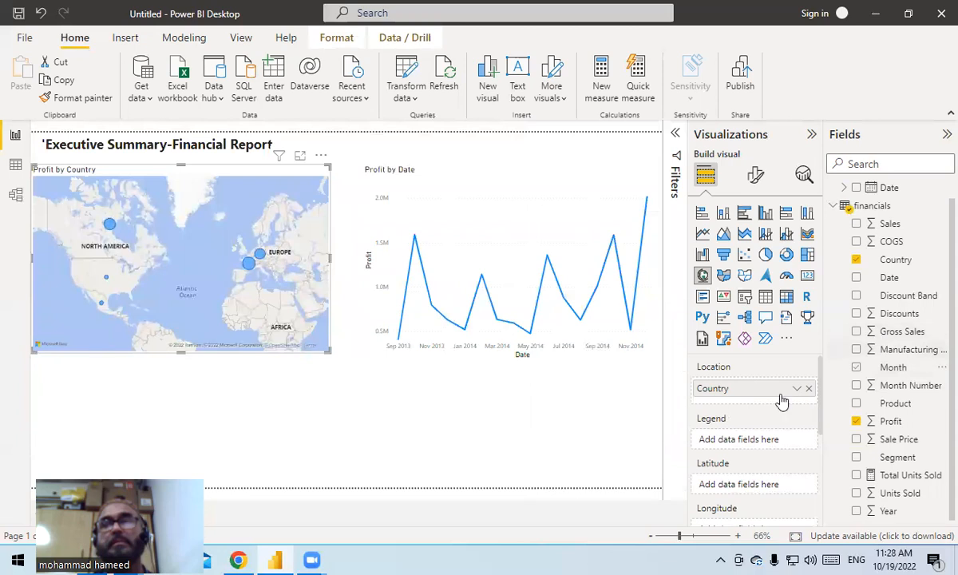
# - Create a clustered column chart of Profit by Segment below the map, with Product as the legend
pyautogui.moveTo(918, 421); pyautogui.dragTo(118, 435)
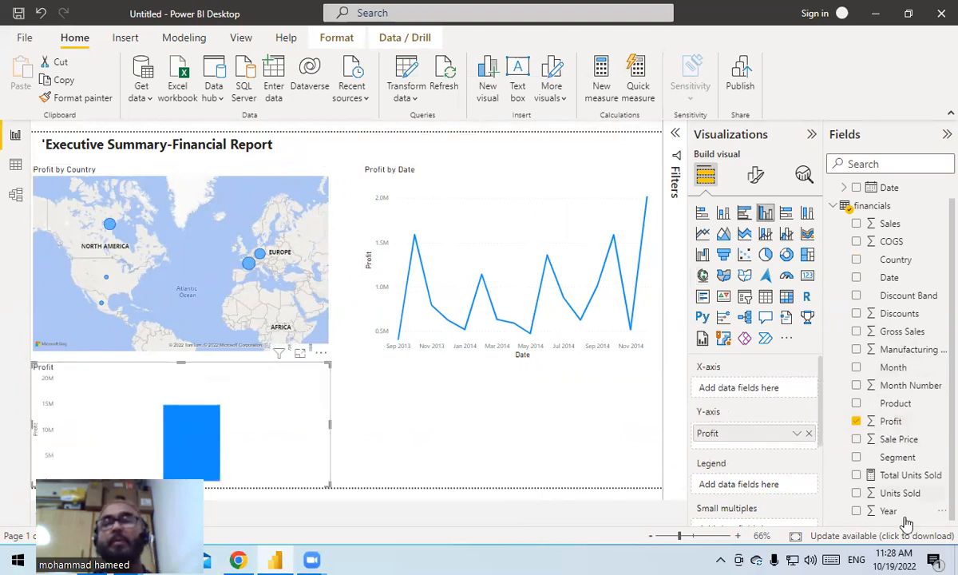
pyautogui.moveTo(878, 461); pyautogui.dragTo(237, 450)
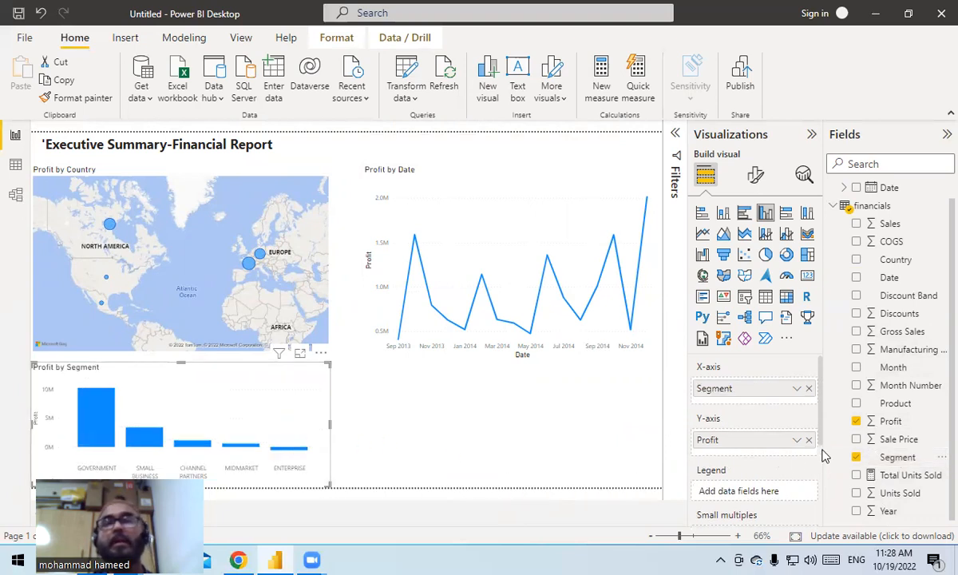
pyautogui.moveTo(895, 403); pyautogui.dragTo(201, 427)
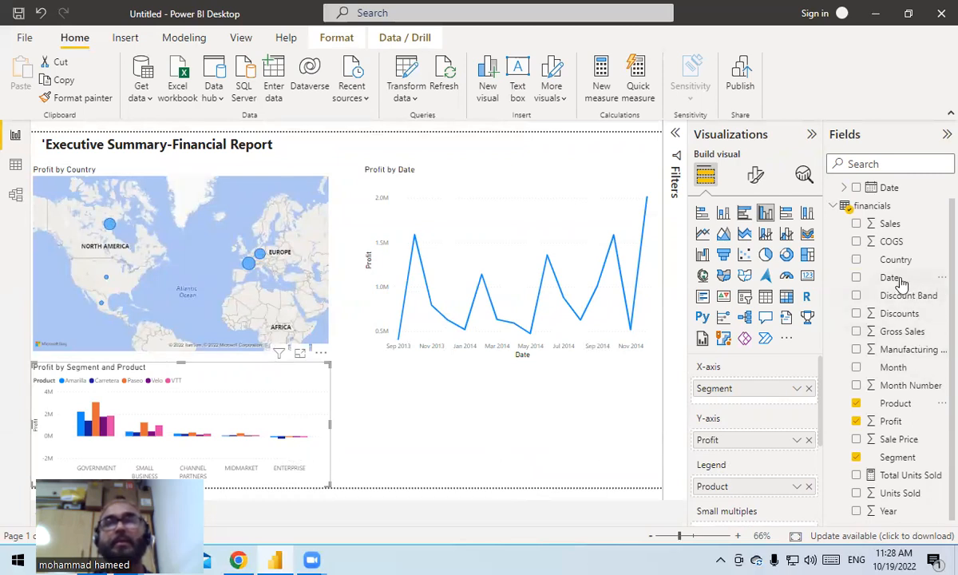
# - Add a slicer on the financials Date below the line chart and try date ranges, ending with 9/25/2013 to 9/26/2014
pyautogui.moveTo(901, 283); pyautogui.dragTo(578, 425)
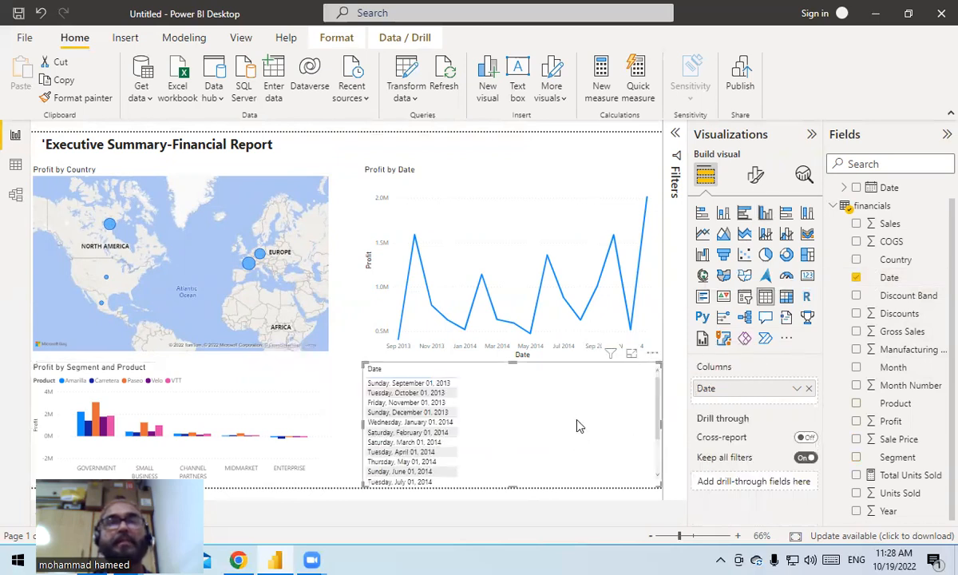
pyautogui.click(744, 299)
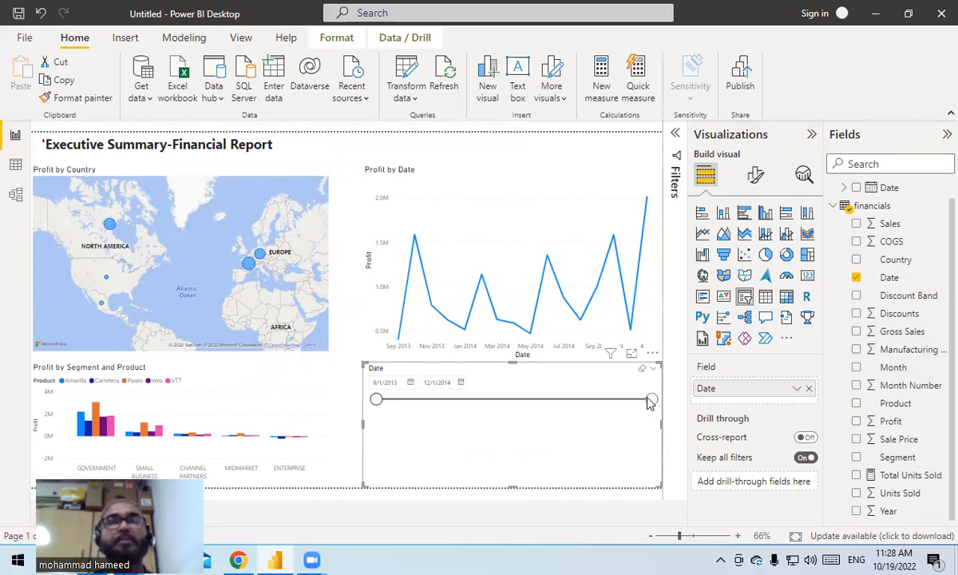
pyautogui.moveTo(648, 403); pyautogui.dragTo(556, 406)
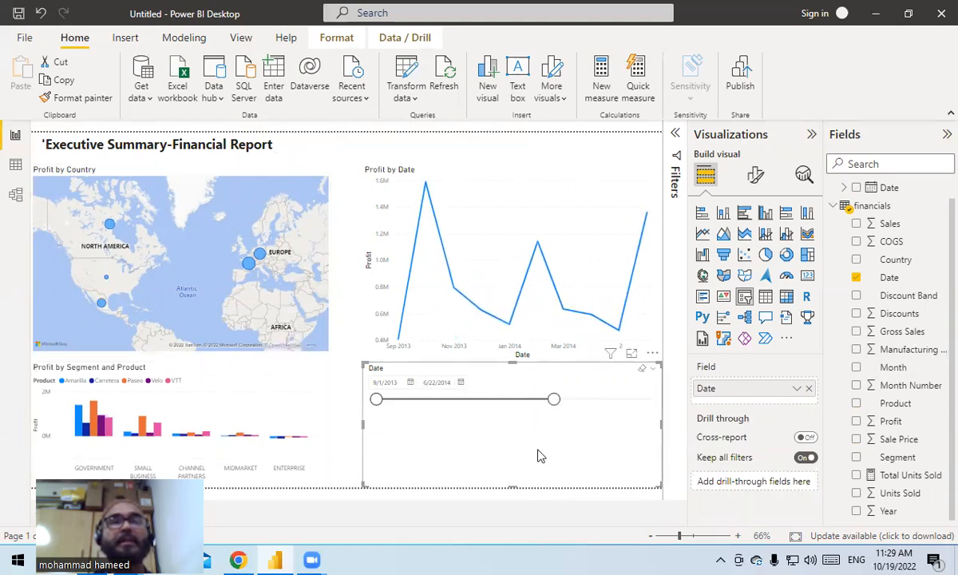
pyautogui.moveTo(555, 400); pyautogui.dragTo(496, 413)
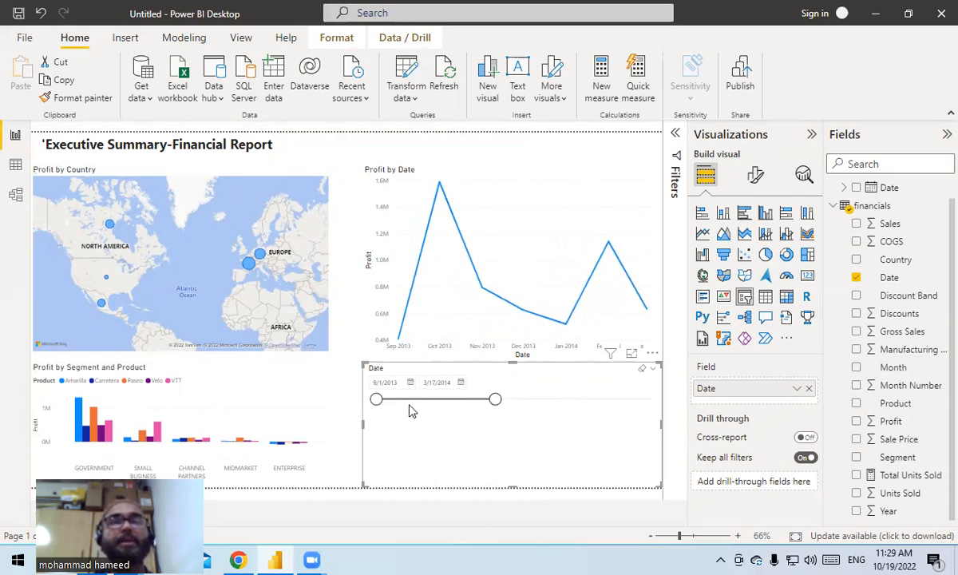
pyautogui.moveTo(385, 407); pyautogui.dragTo(460, 407)
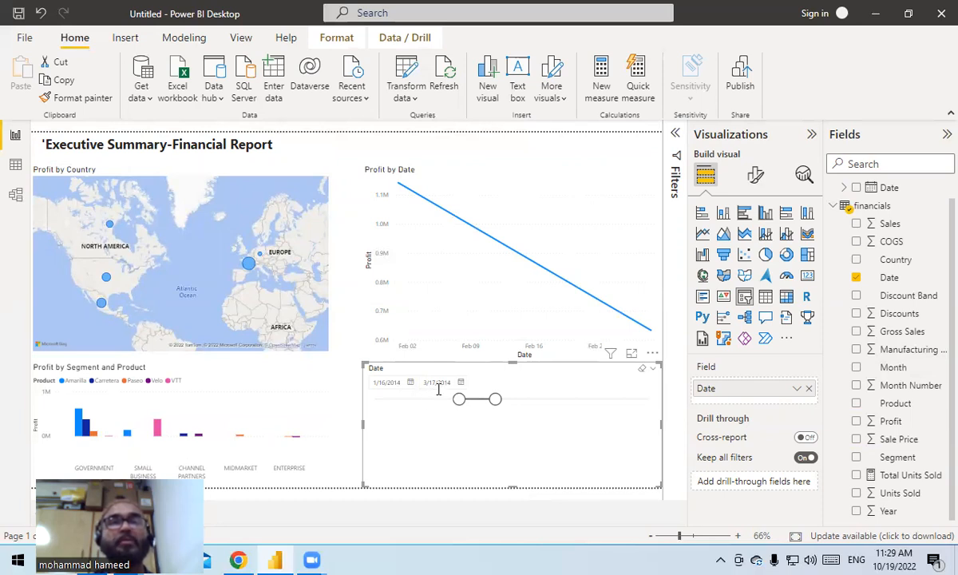
pyautogui.moveTo(495, 400); pyautogui.dragTo(613, 399)
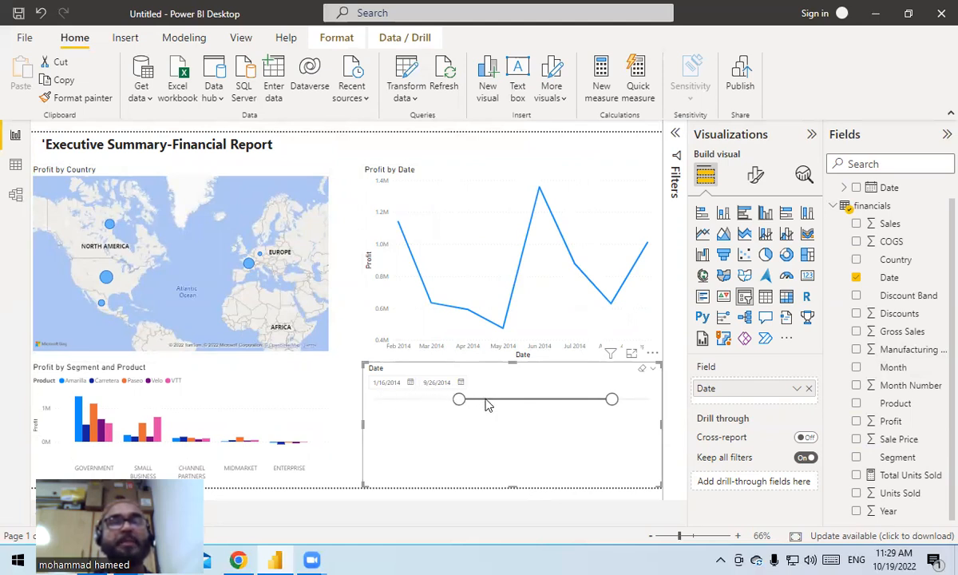
pyautogui.moveTo(455, 405); pyautogui.dragTo(387, 408)
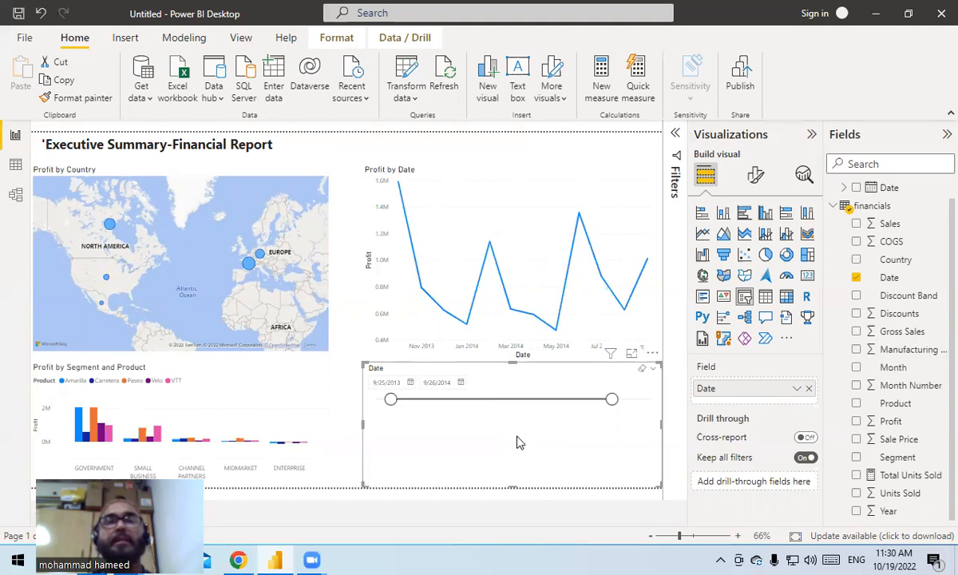
# - Check the slicer type options of the financials Date slicer and delete that slicer
pyautogui.click(653, 373)
pyautogui.click(654, 374)
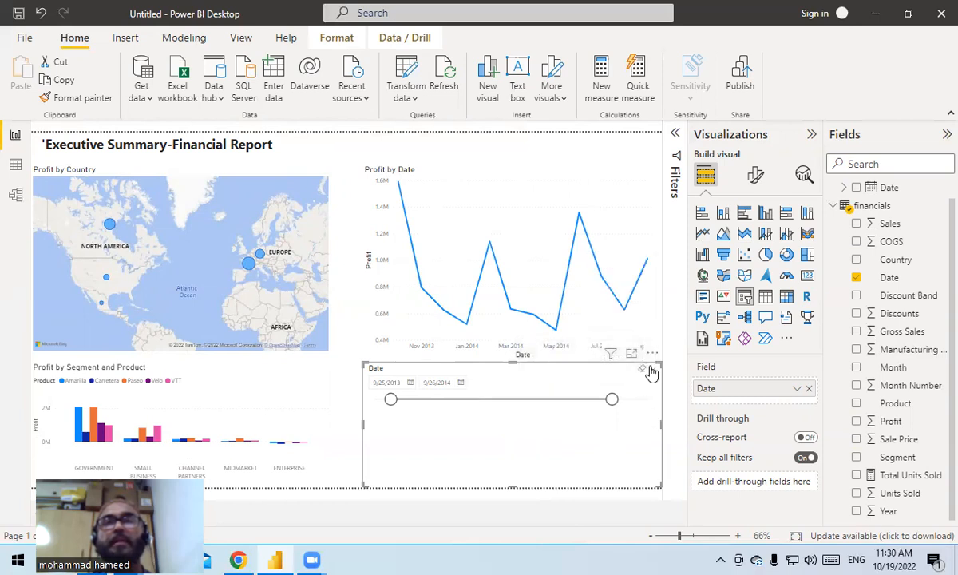
pyautogui.click(653, 372)
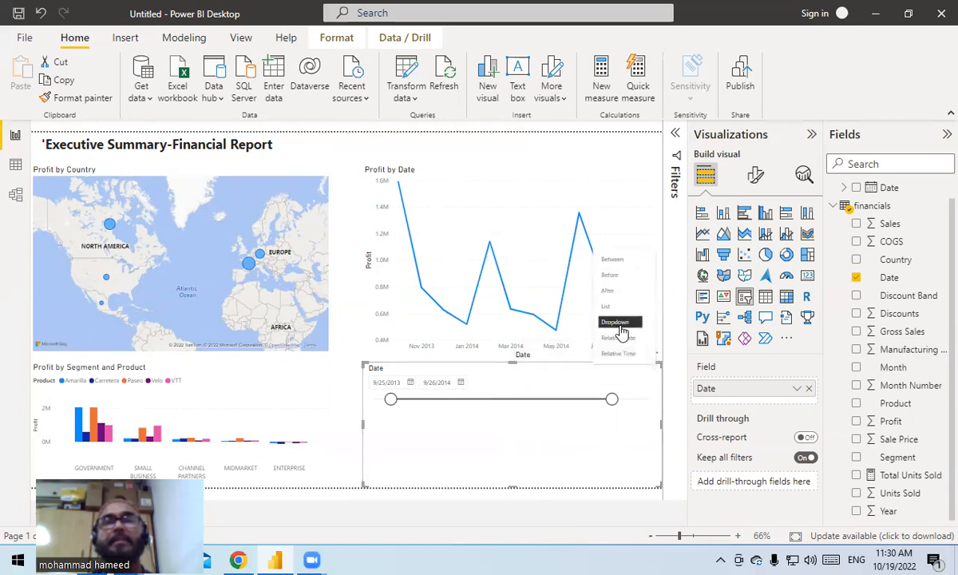
pyautogui.click(567, 423)
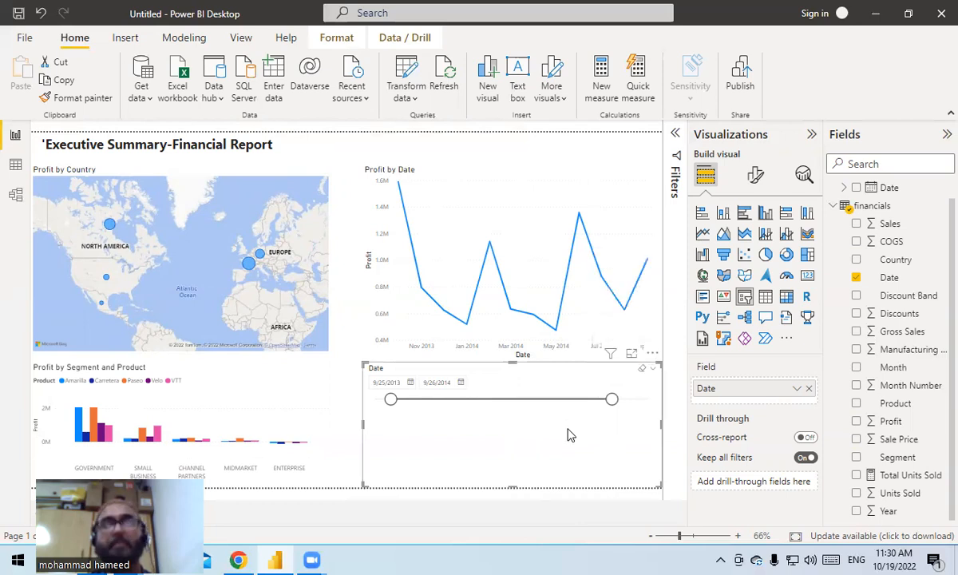
pyautogui.click(529, 495)
pyautogui.click(536, 424)
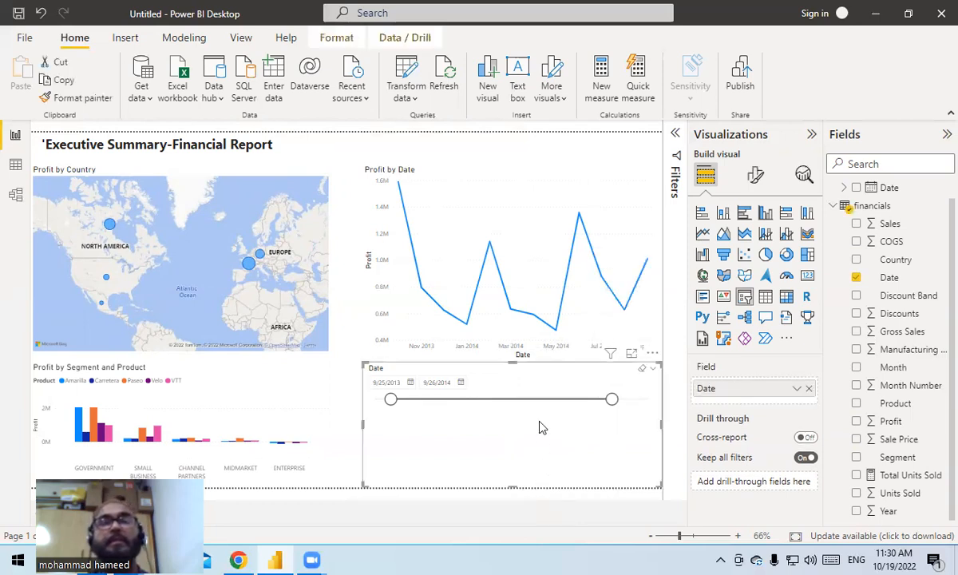
pyautogui.press('Delete')
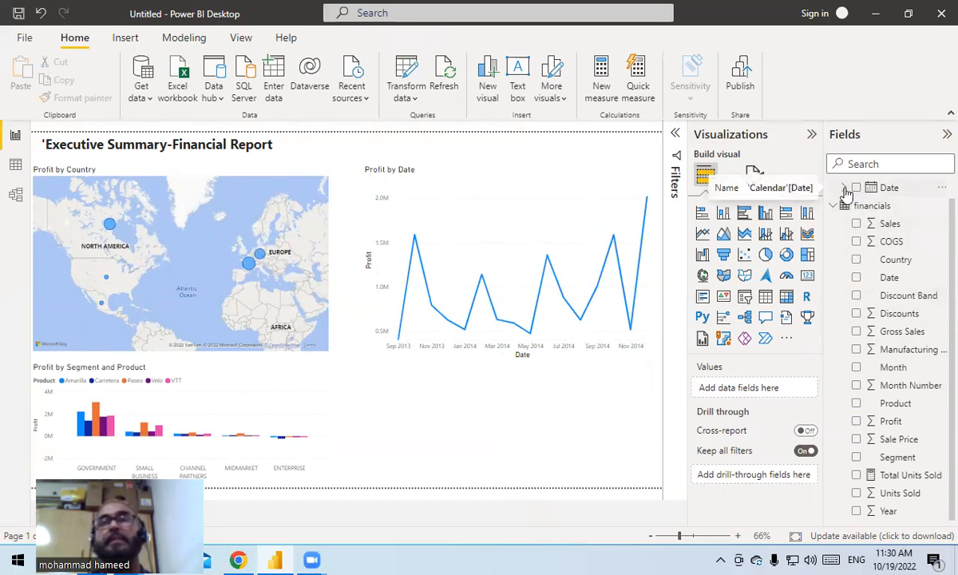
# - Add a slicer on the Calendar table's Date below the line chart, keeping only Year and Month, and expand 2013
pyautogui.moveTo(870, 190); pyautogui.dragTo(505, 443)
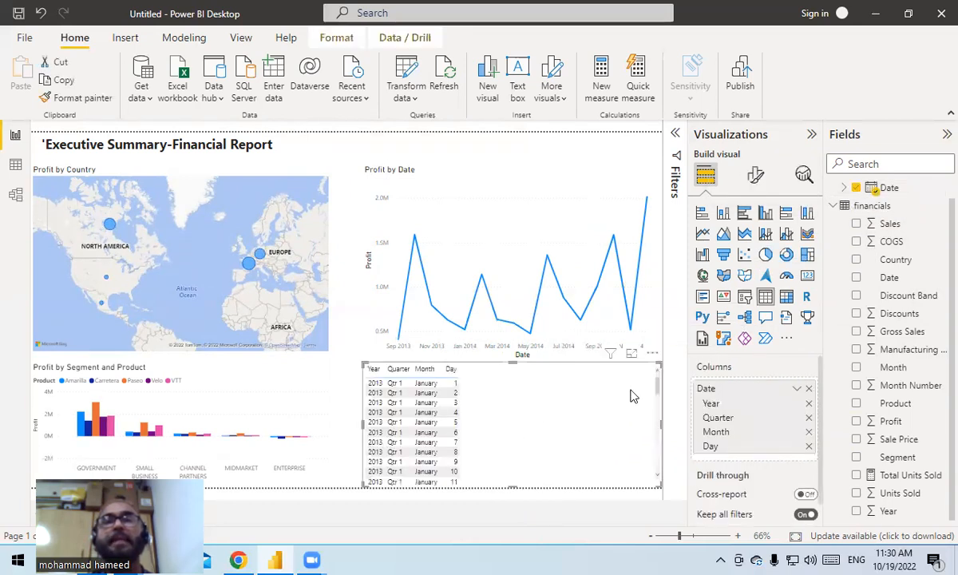
pyautogui.click(744, 296)
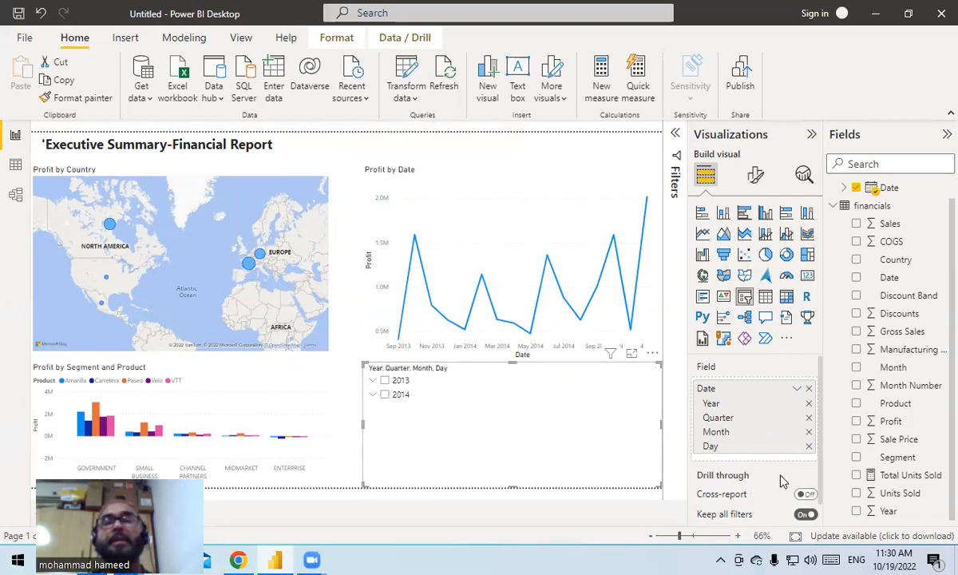
pyautogui.click(809, 447)
pyautogui.click(809, 417)
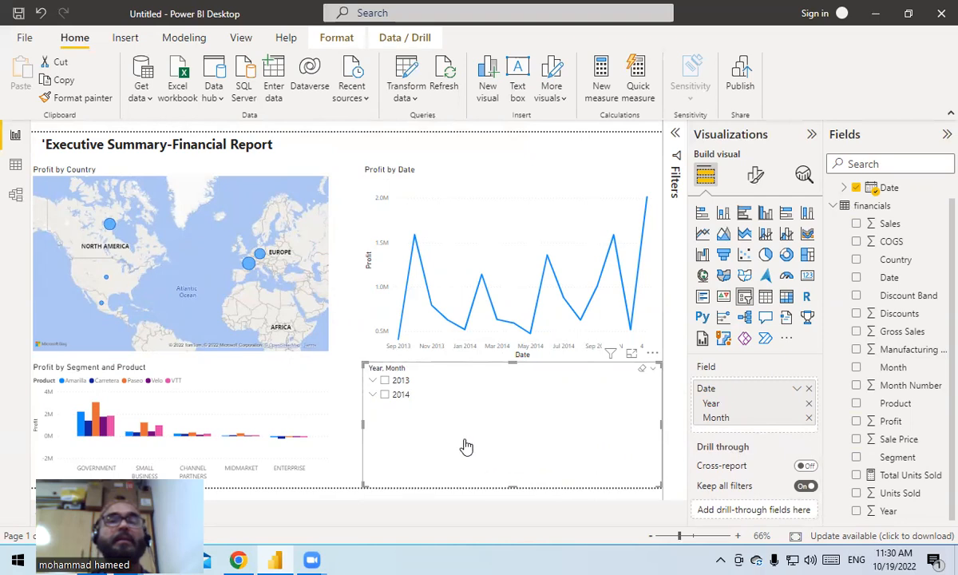
pyautogui.click(372, 381)
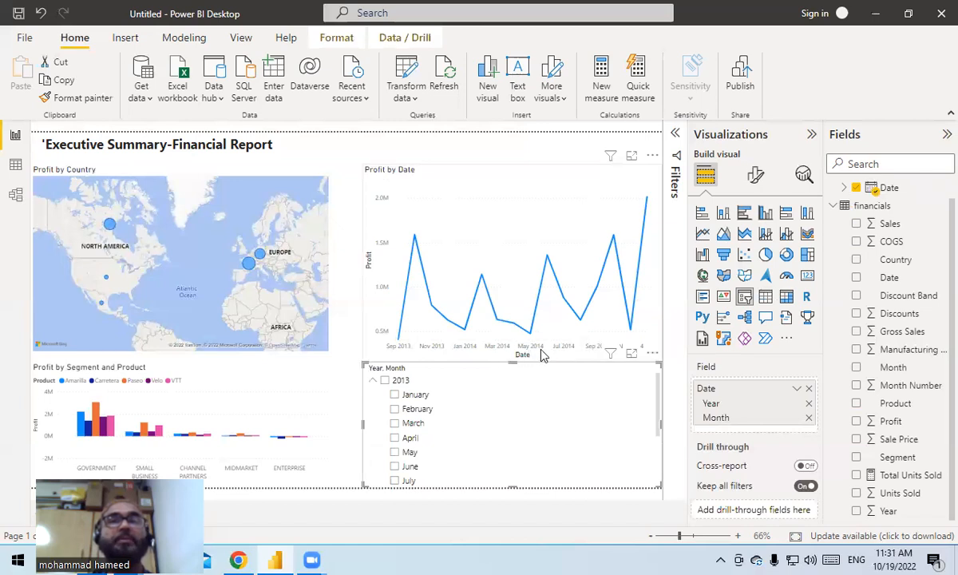
pyautogui.scroll(-3, 543, 392)
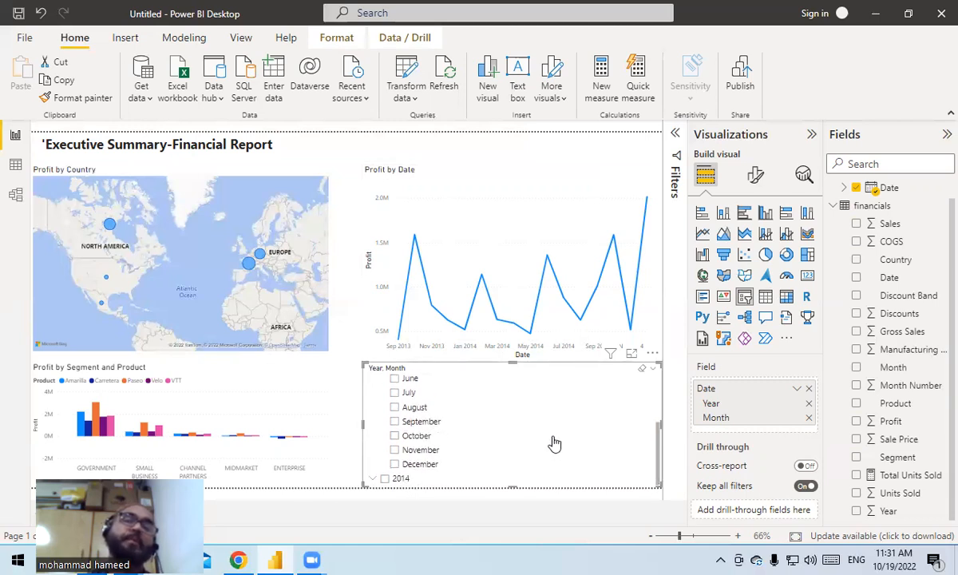
pyautogui.scroll(3, 553, 446)
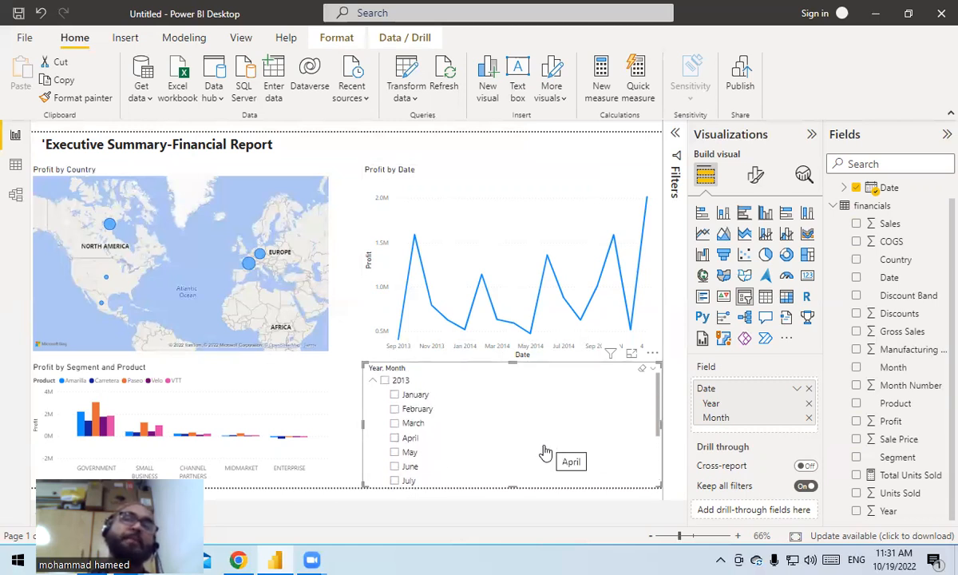
# - Apply the Executive theme to the report
pyautogui.click(237, 40)
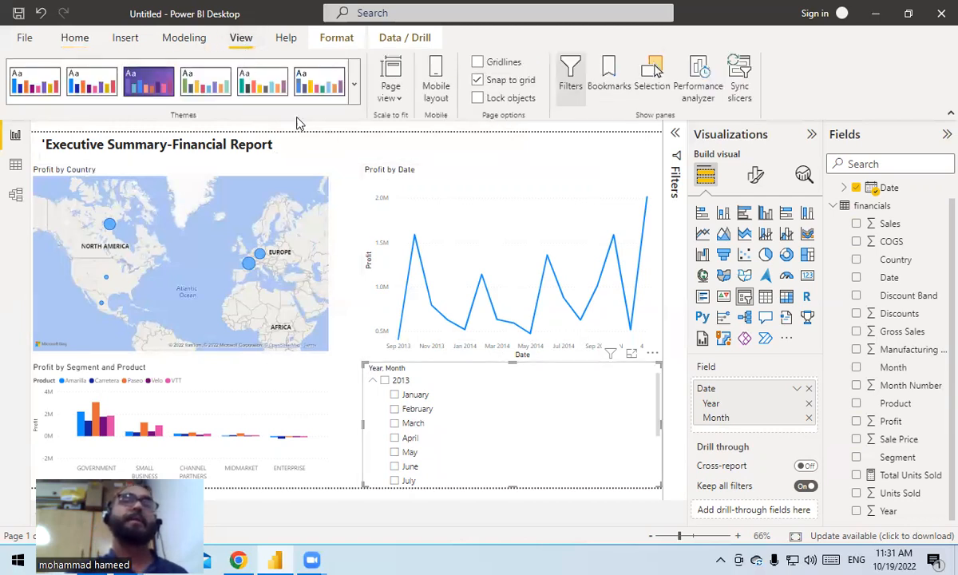
pyautogui.click(354, 86)
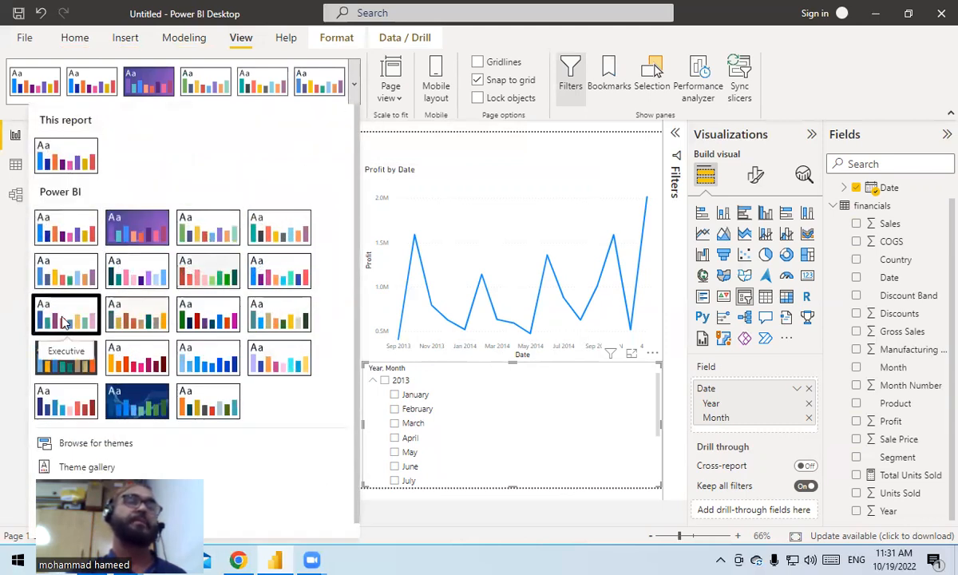
pyautogui.click(64, 319)
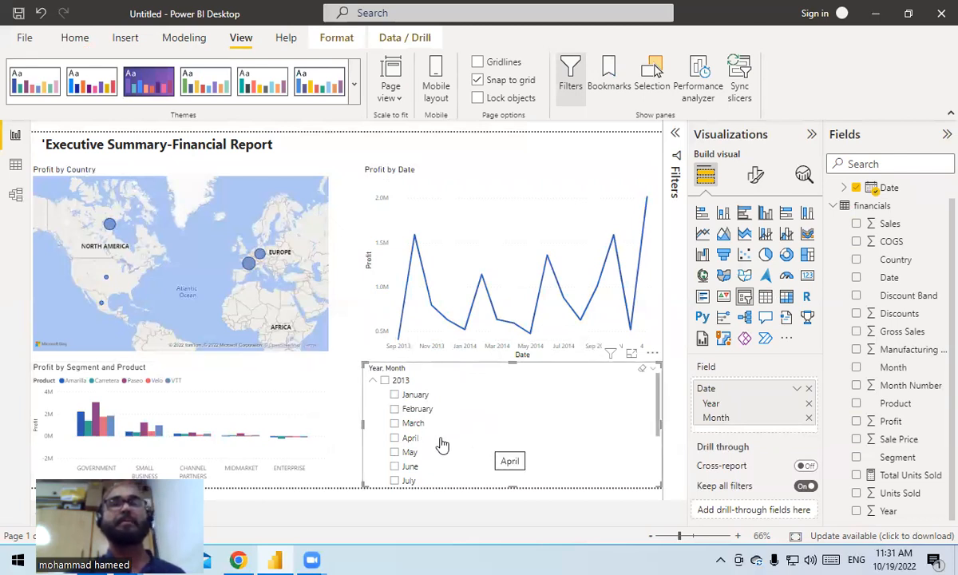
# - Examine the x-axis formatting options of the Profit by Date line chart, including range, values and title
pyautogui.click(499, 236)
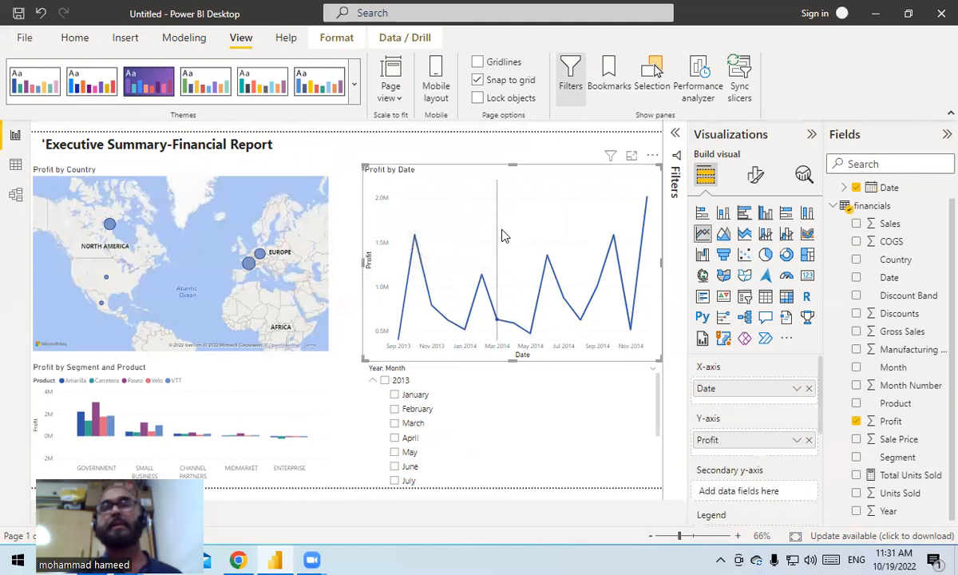
pyautogui.moveTo(513, 246)
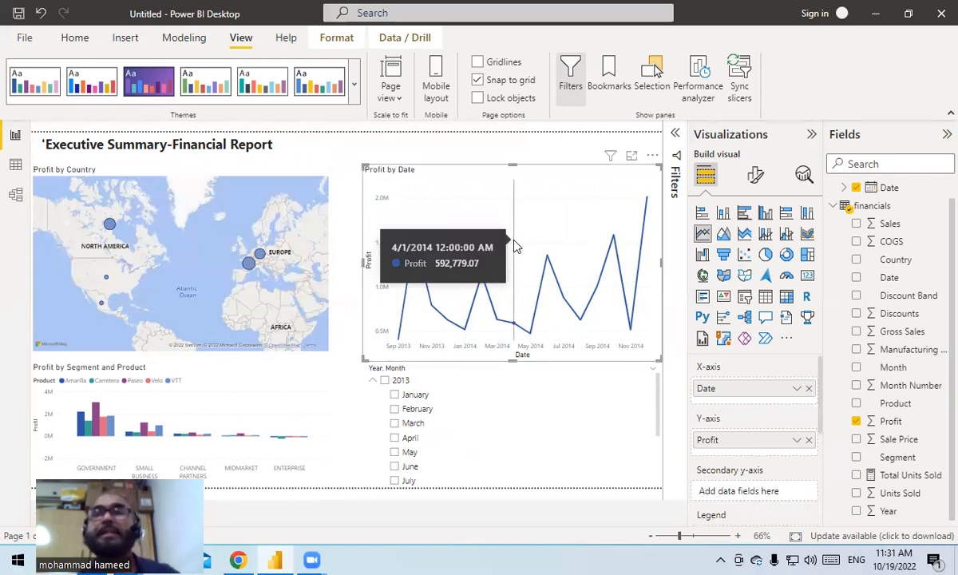
pyautogui.click(756, 177)
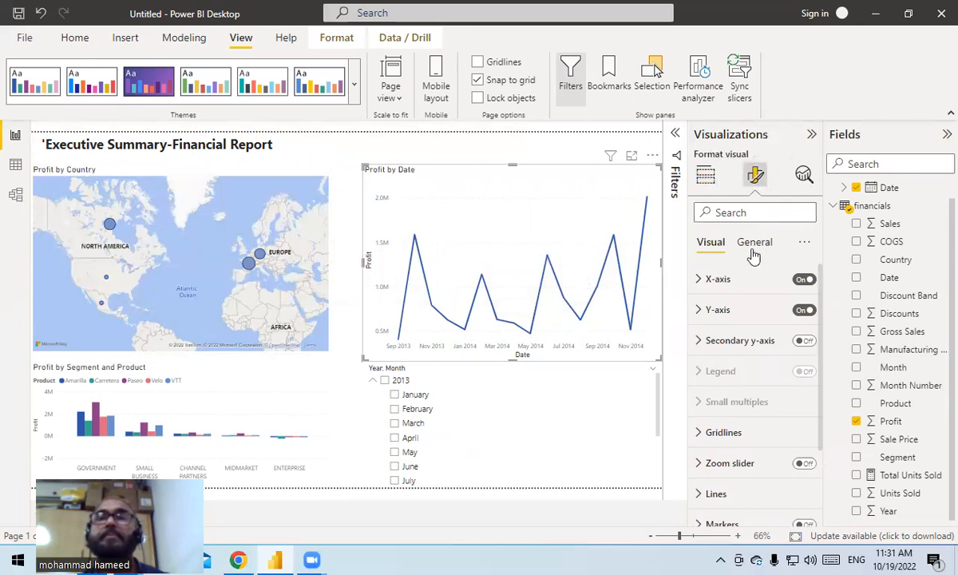
pyautogui.click(700, 279)
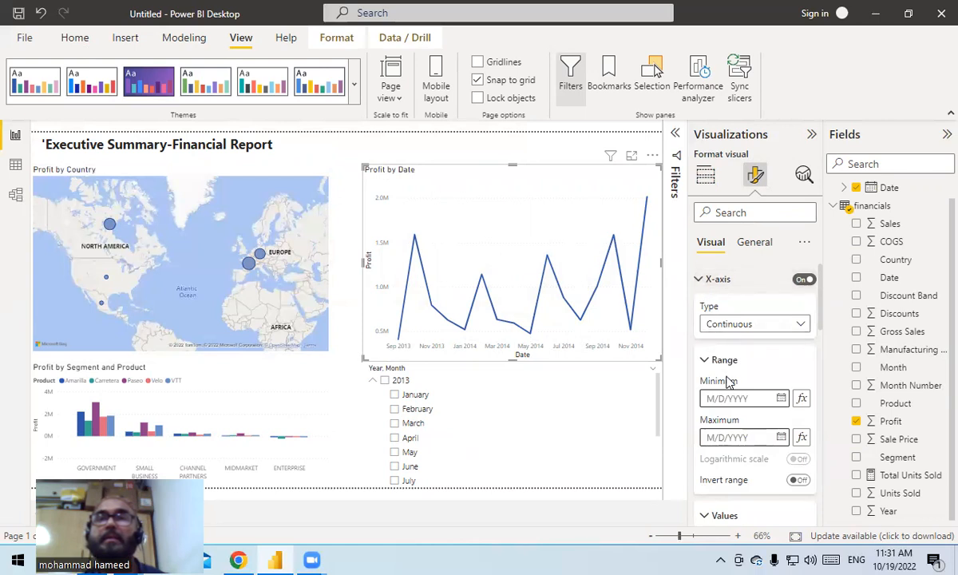
pyautogui.scroll(-5, 728, 382)
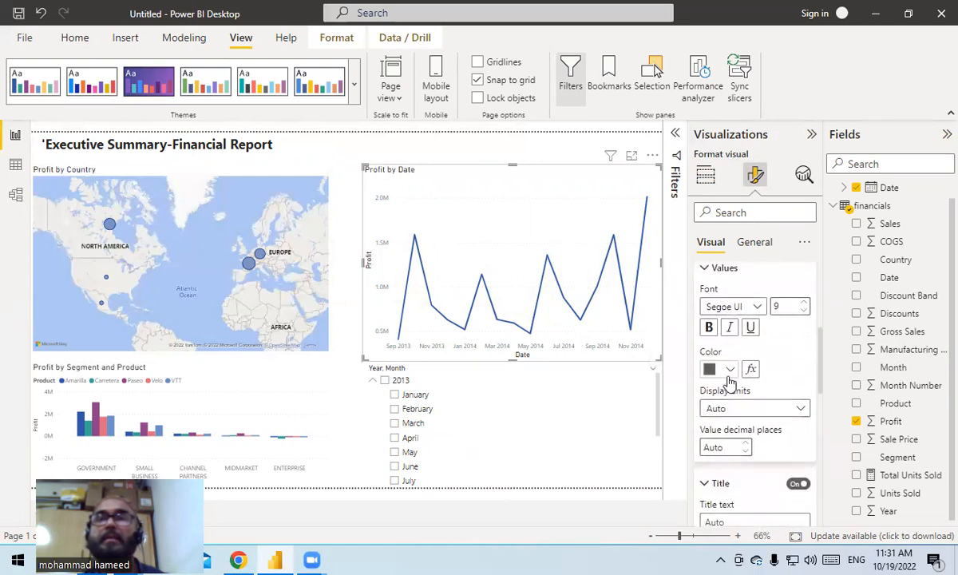
pyautogui.scroll(1, 728, 382)
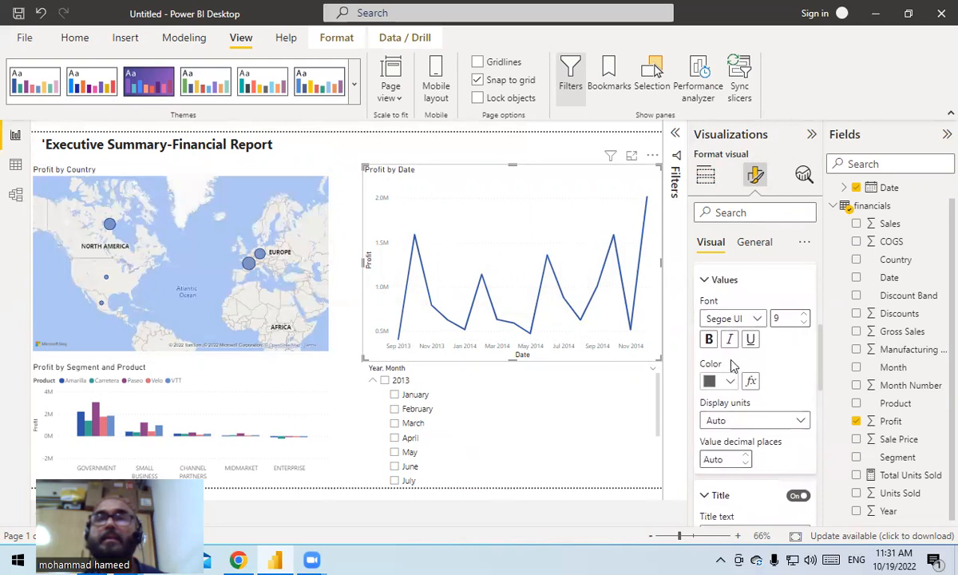
pyautogui.scroll(-3, 739, 360)
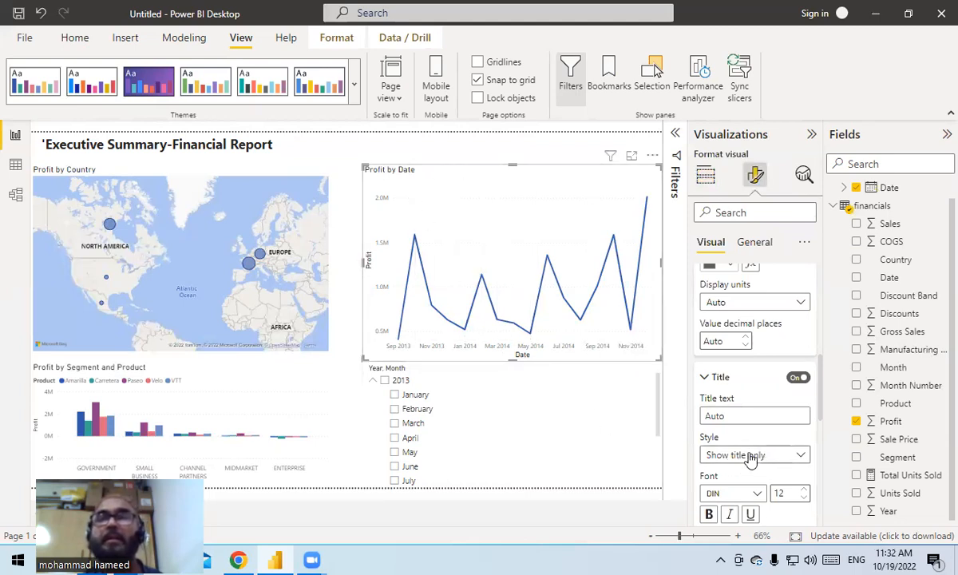
pyautogui.scroll(-3, 744, 443)
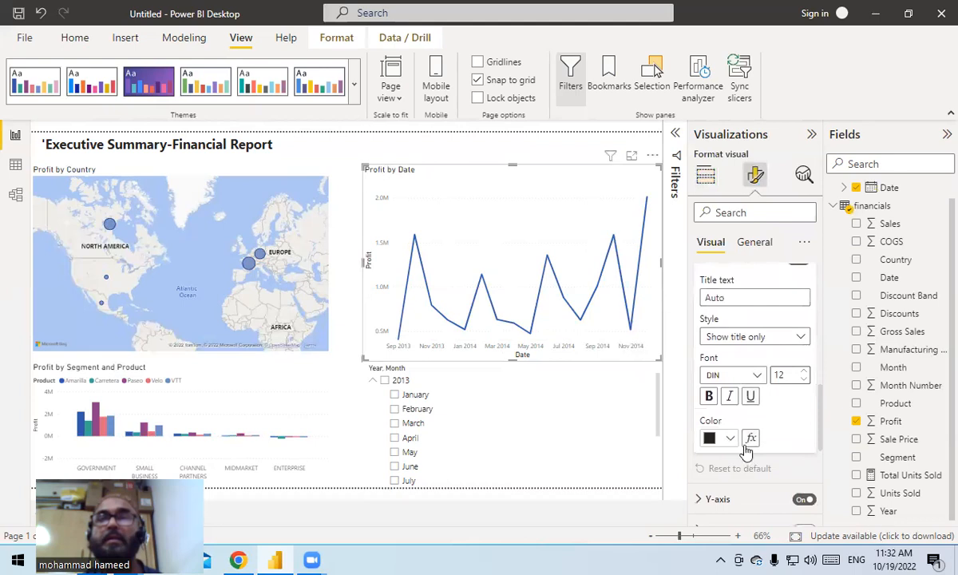
pyautogui.scroll(6, 746, 415)
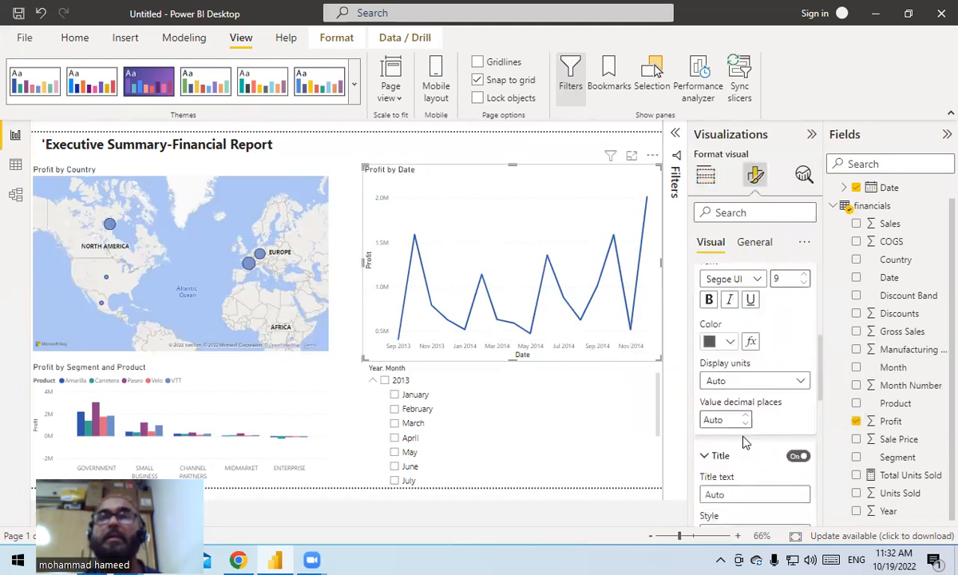
# - Change the line chart's title to "Profit by month and year" and set its font size to 16
pyautogui.click(759, 244)
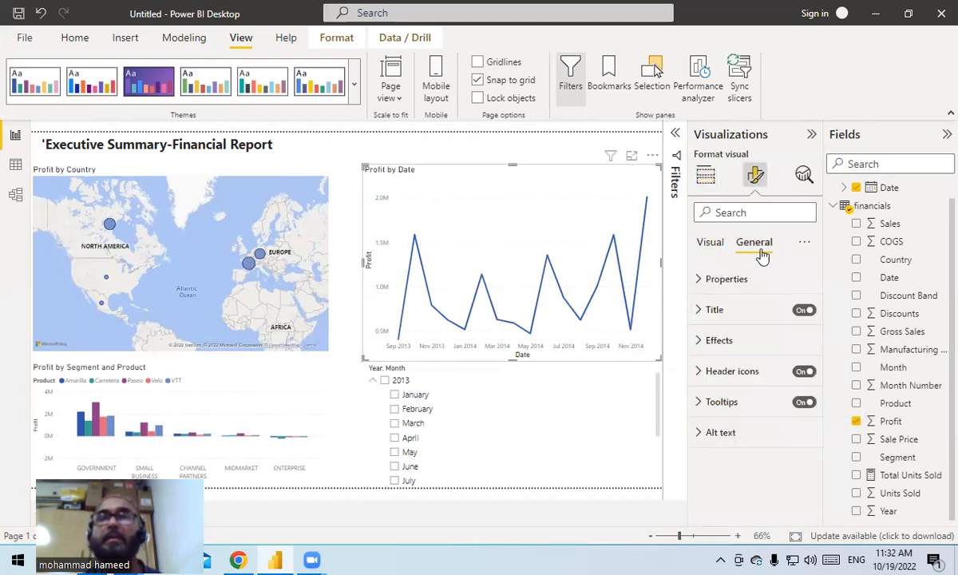
pyautogui.click(716, 315)
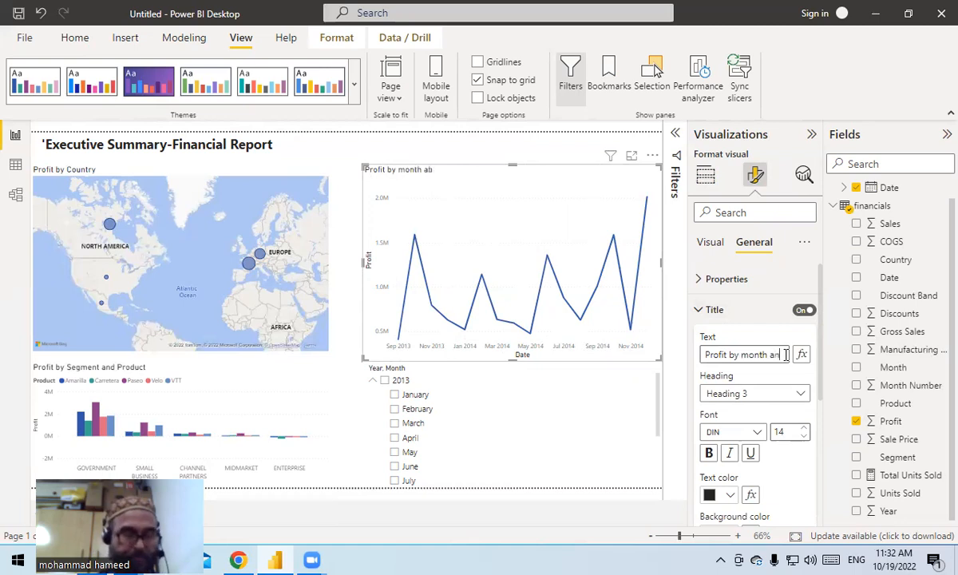
pyautogui.write('d y')
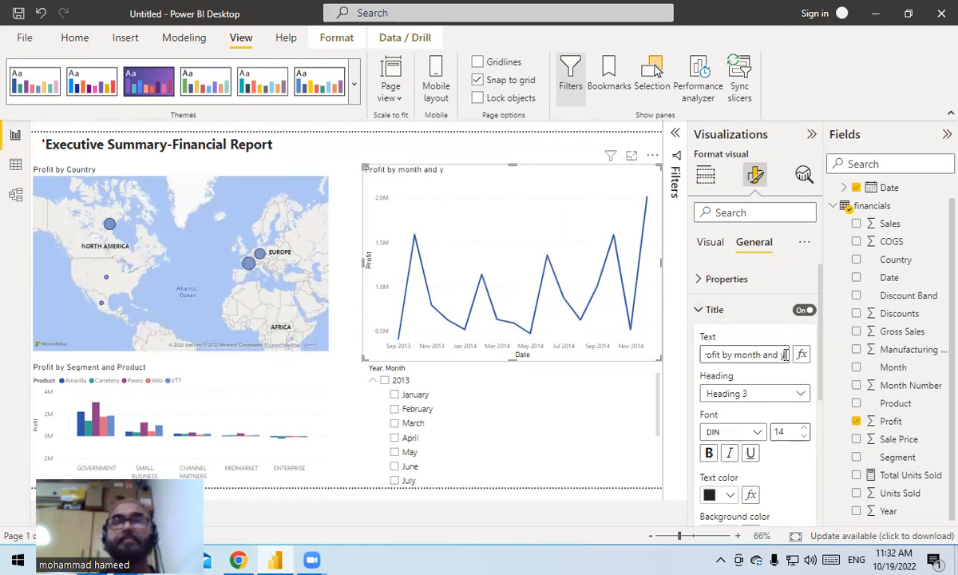
pyautogui.write('ear')
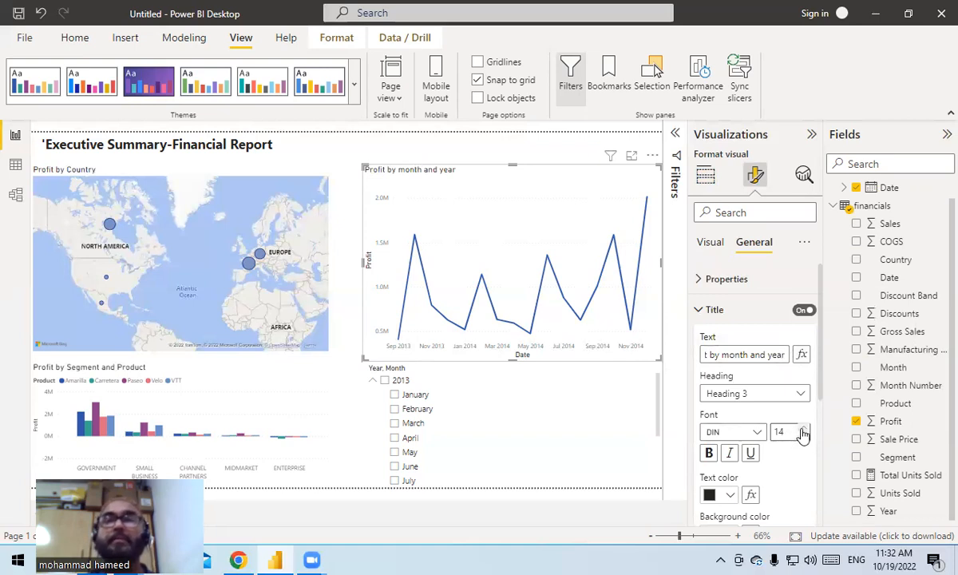
pyautogui.click(805, 428)
pyautogui.click(805, 429)
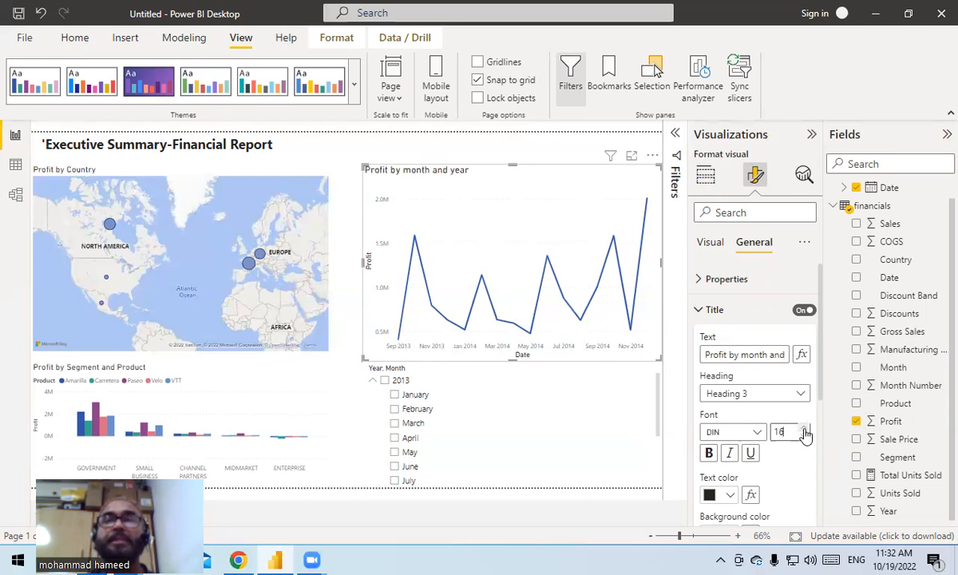
# - Turn on the shadow effect for the Profit by month and year line chart
pyautogui.scroll(-3, 782, 456)
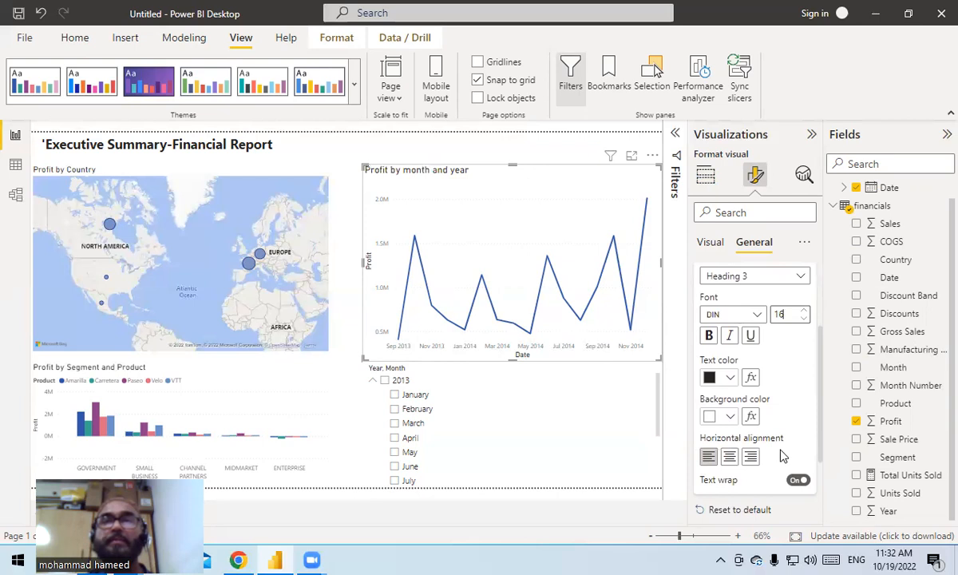
pyautogui.scroll(-3, 783, 455)
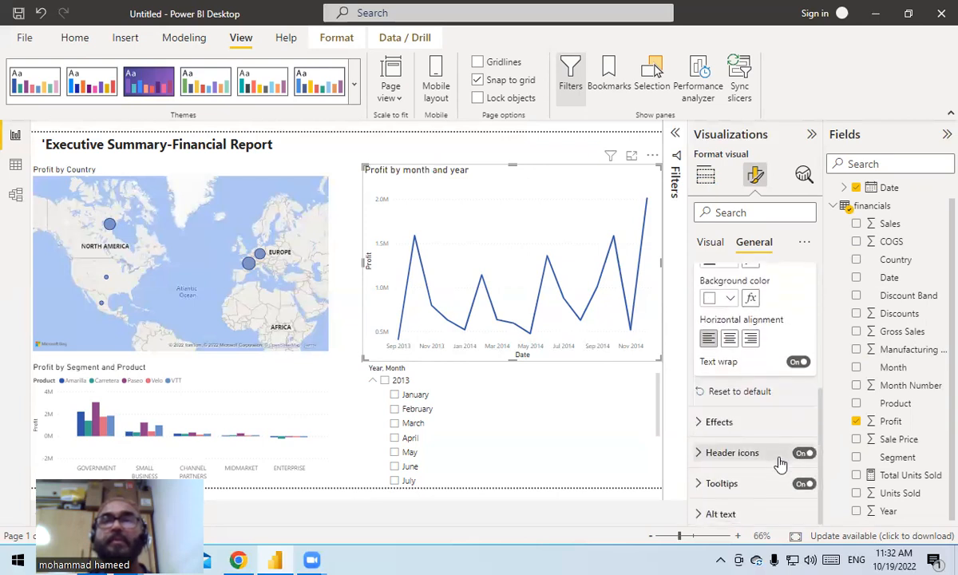
pyautogui.click(732, 423)
pyautogui.scroll(-6, 763, 483)
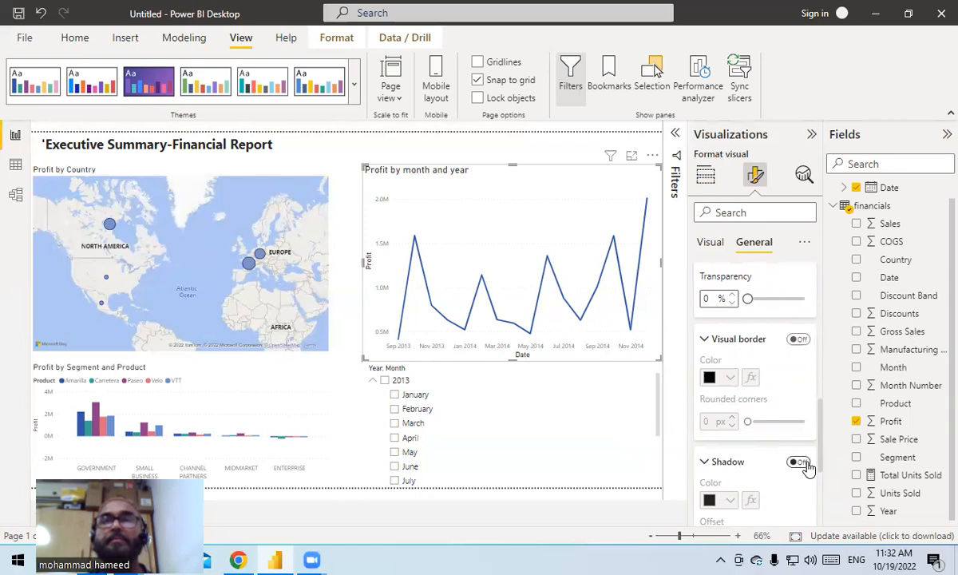
pyautogui.click(806, 465)
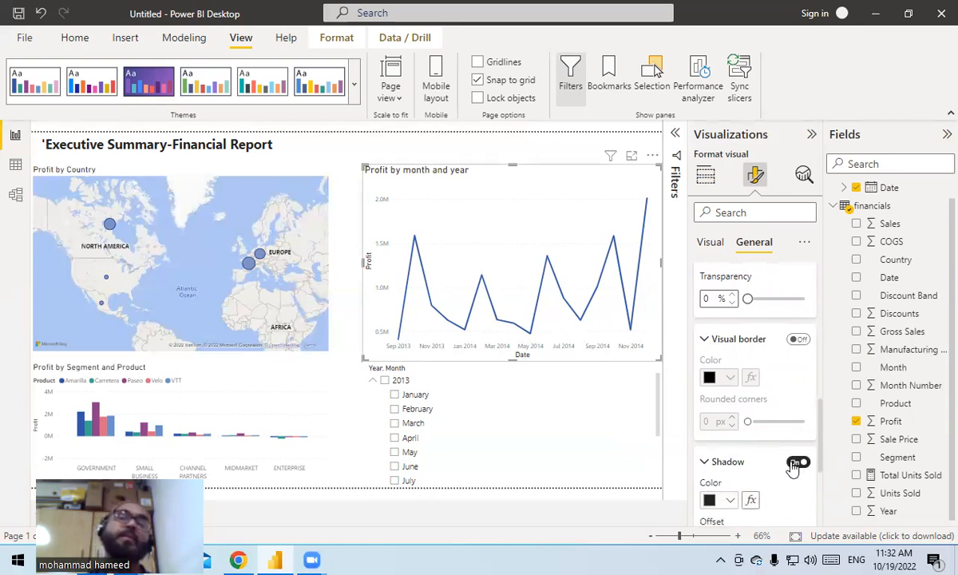
# - Set the map style of the Profit by Country visual to Grayscale
pyautogui.click(143, 293)
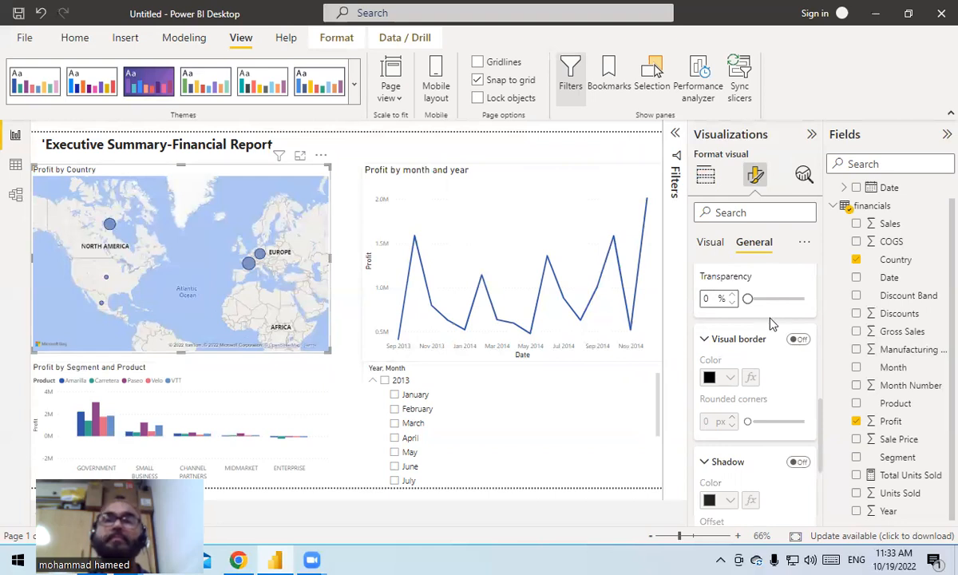
pyautogui.click(717, 250)
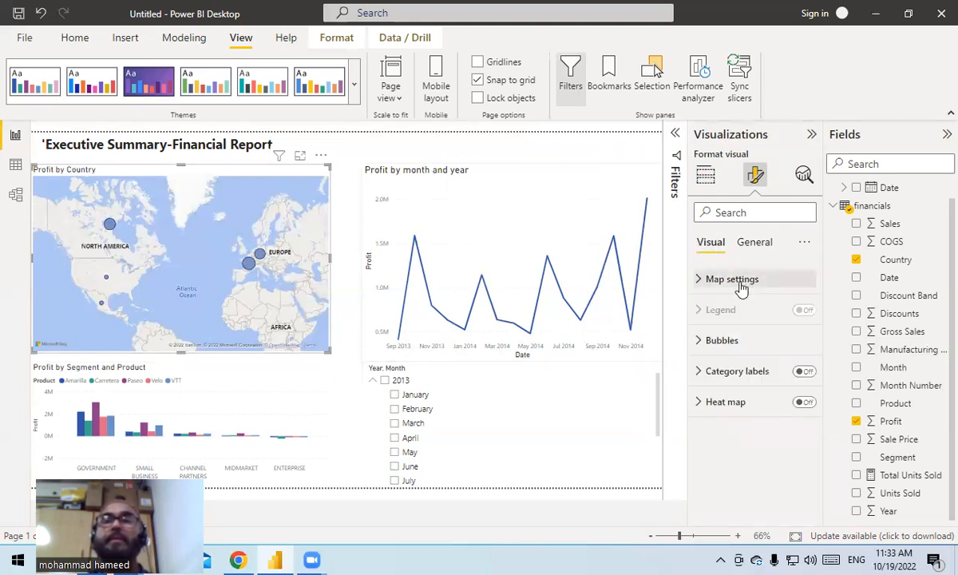
pyautogui.click(738, 280)
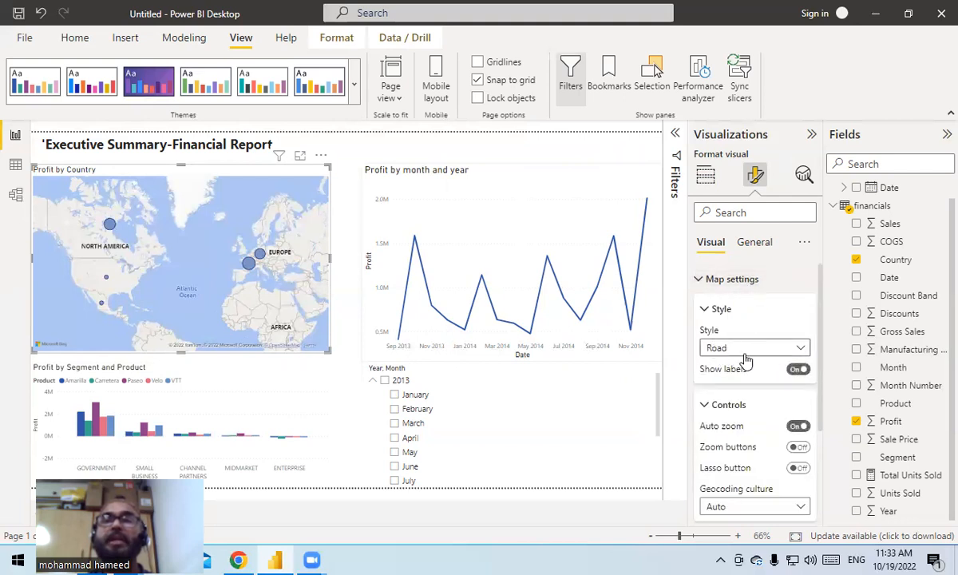
pyautogui.click(801, 352)
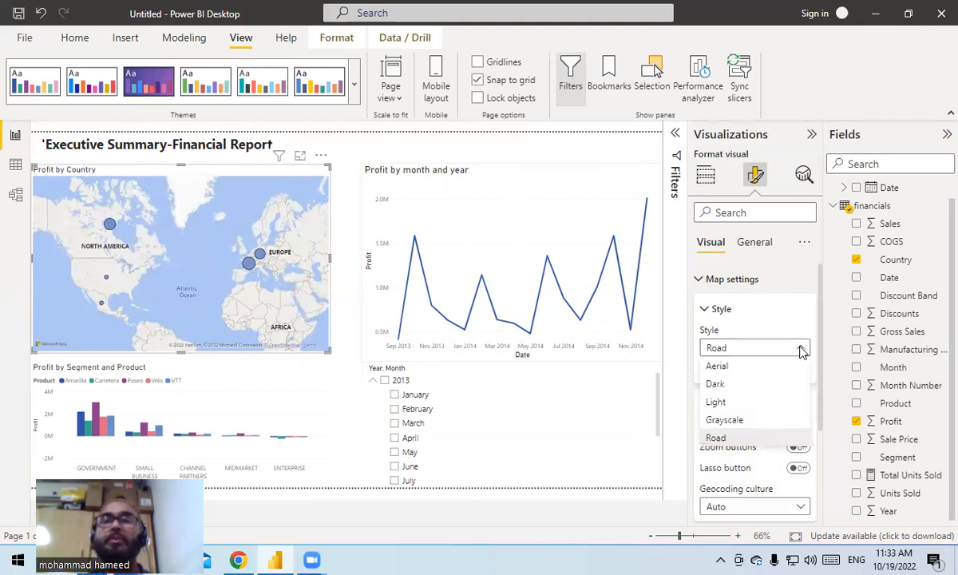
pyautogui.click(742, 429)
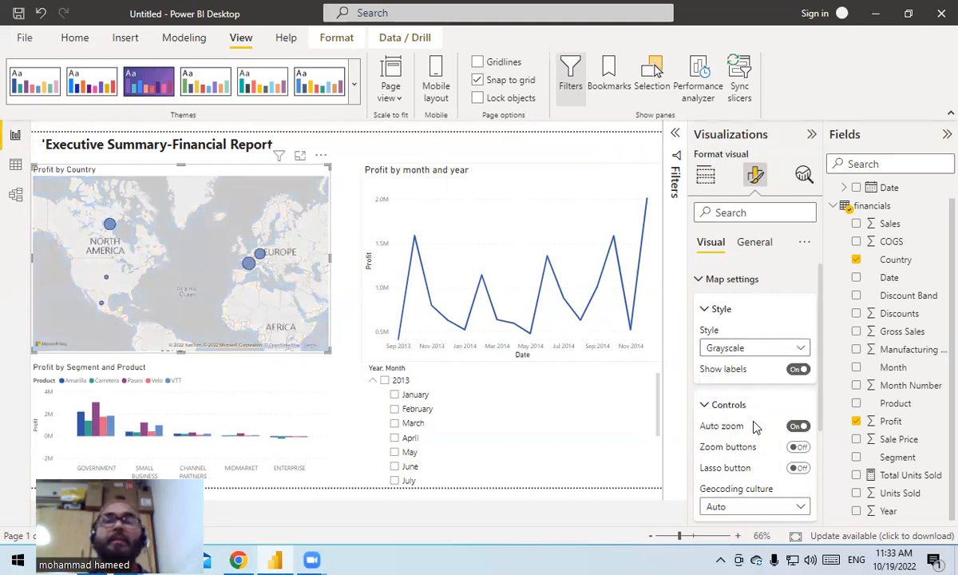
# - Set the title font size of the Profit by Country map to 16
pyautogui.scroll(-2, 771, 435)
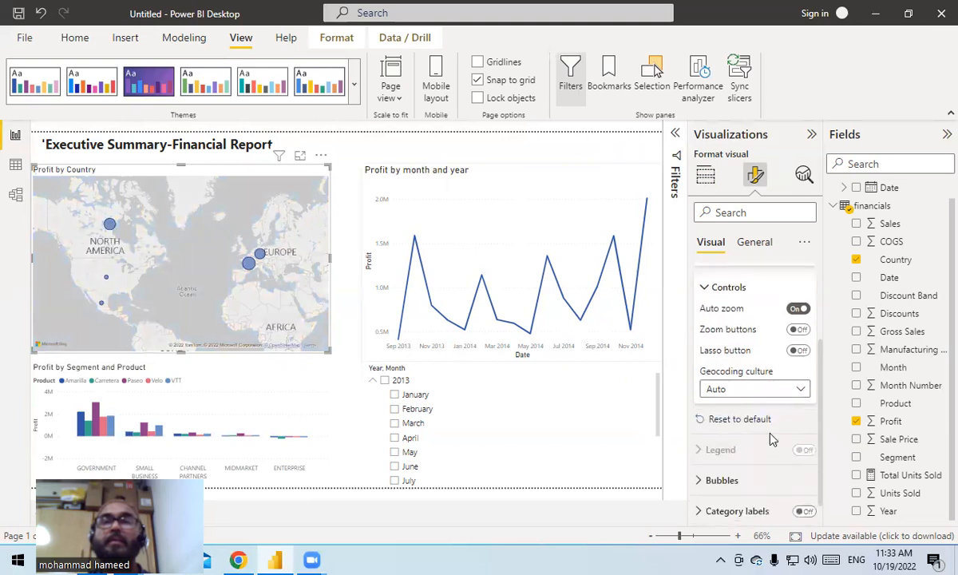
pyautogui.scroll(-1, 773, 442)
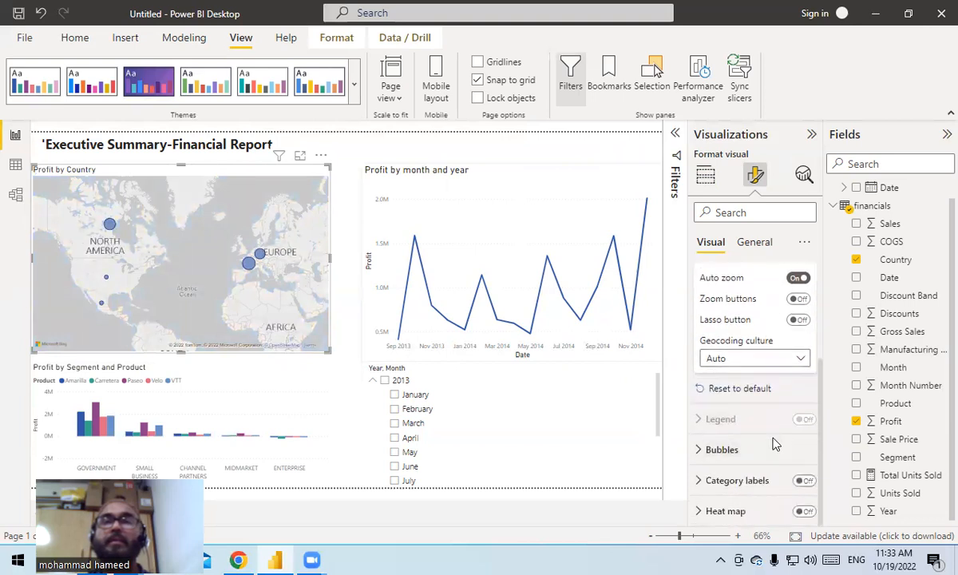
pyautogui.click(761, 250)
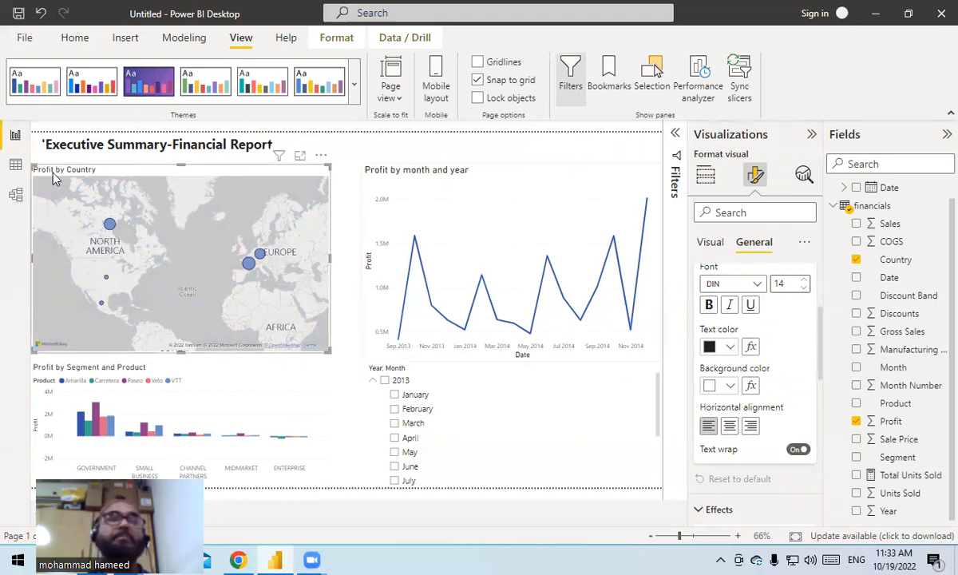
pyautogui.click(803, 281)
pyautogui.click(803, 280)
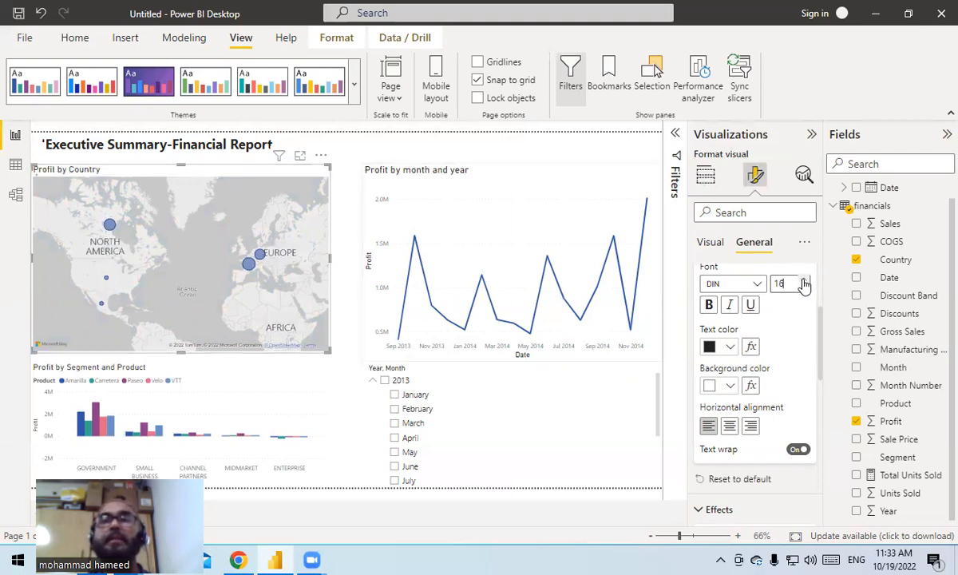
# - Turn on the shadow effect for the Profit by Country map
pyautogui.scroll(-3, 771, 347)
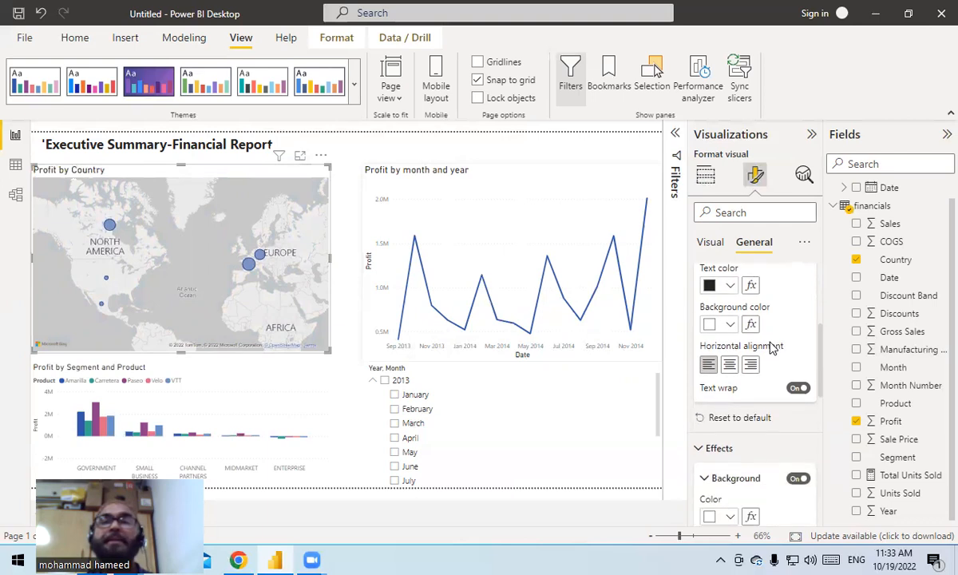
pyautogui.click(755, 392)
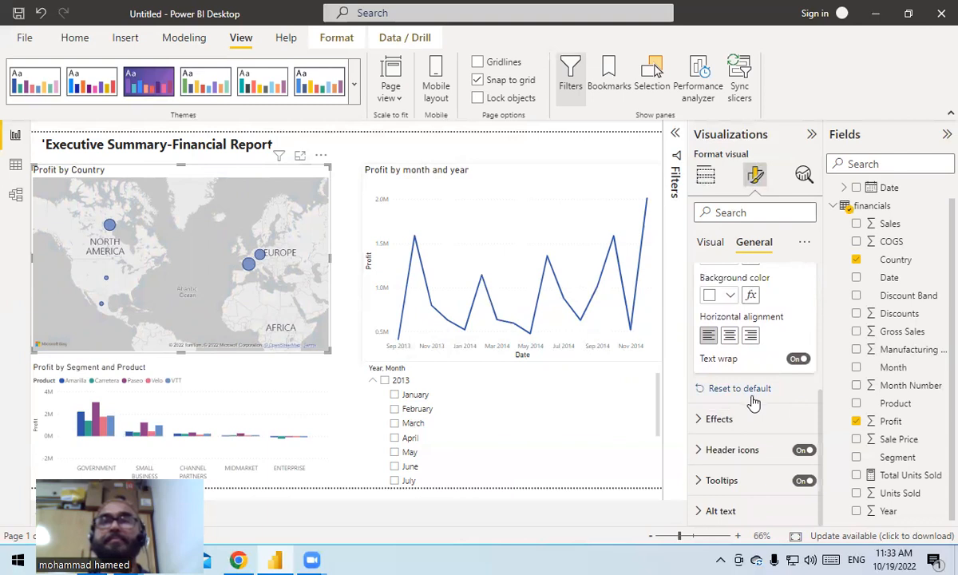
pyautogui.scroll(3, 754, 401)
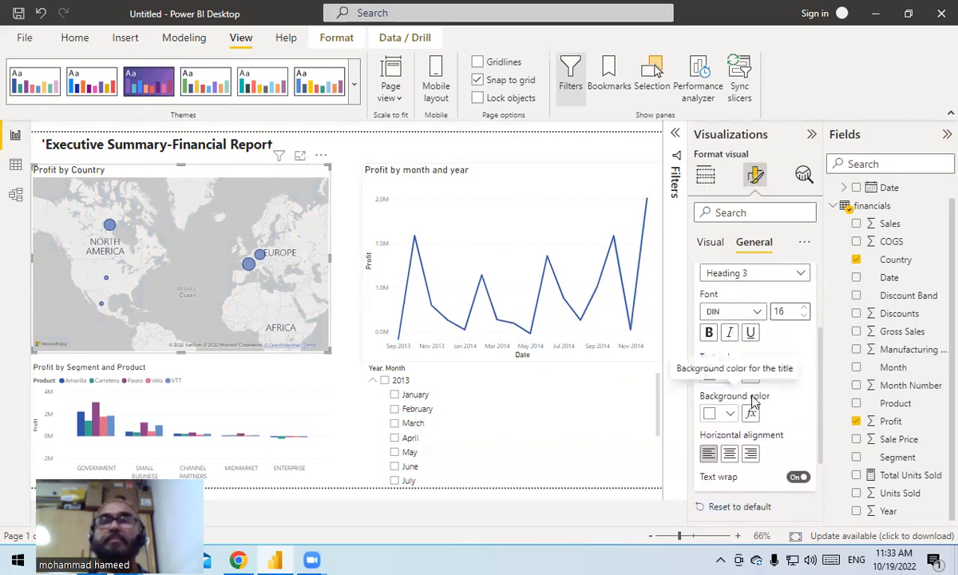
pyautogui.scroll(2, 766, 352)
pyautogui.scroll(1, 766, 351)
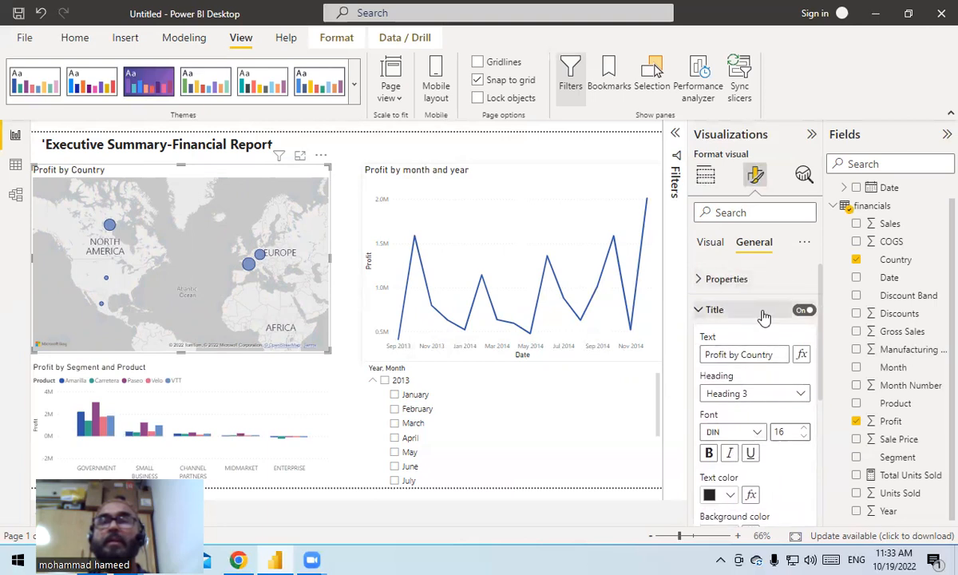
pyautogui.click(696, 311)
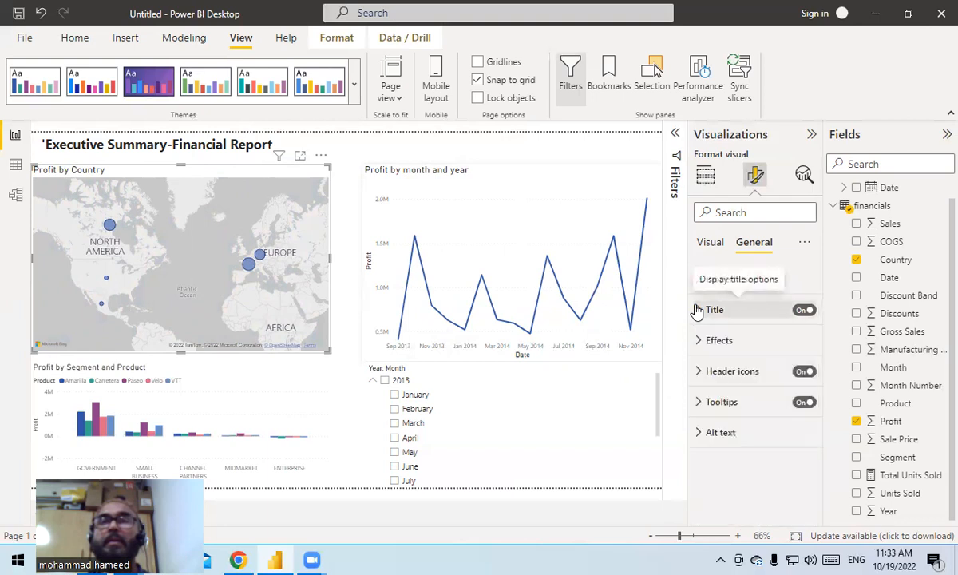
pyautogui.click(708, 346)
pyautogui.scroll(-3, 762, 449)
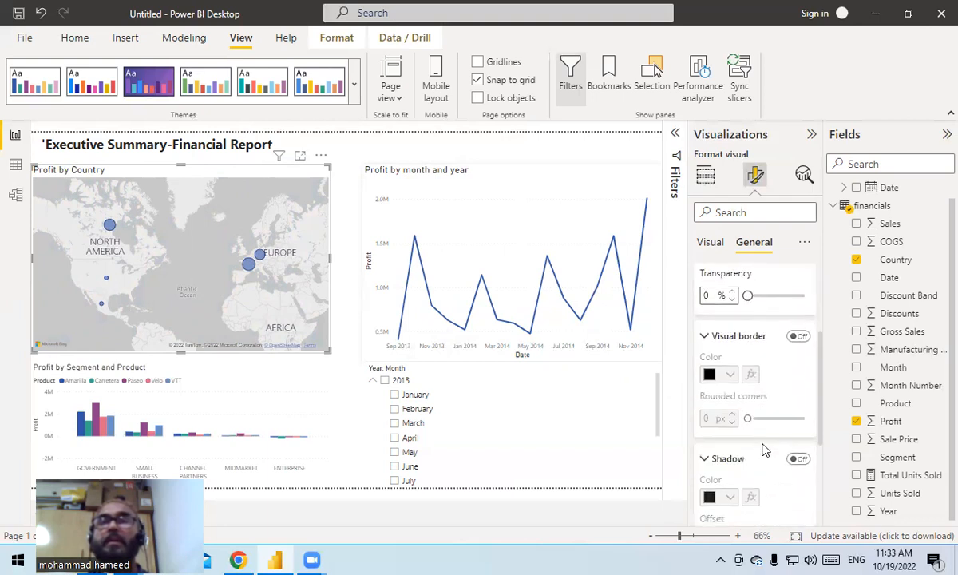
pyautogui.scroll(-2, 756, 422)
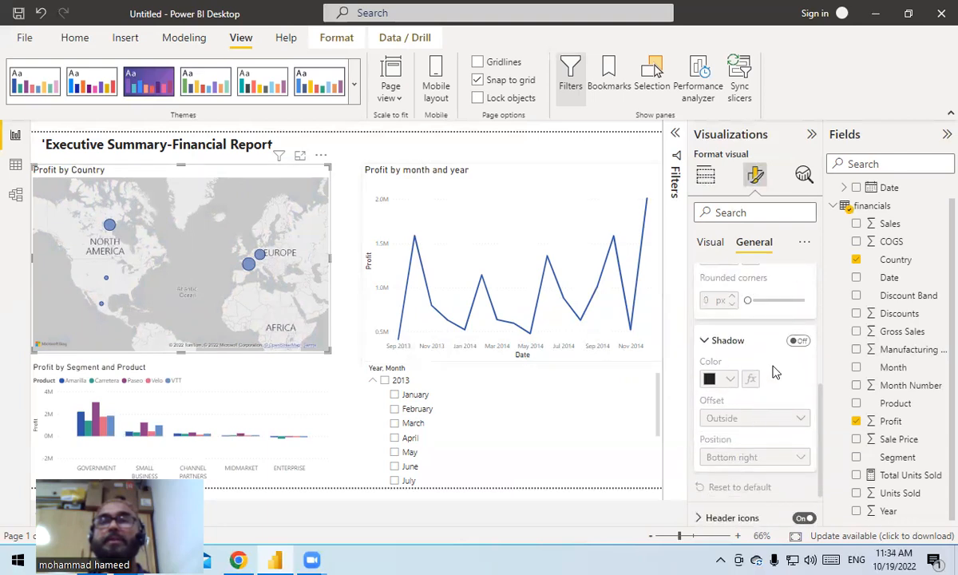
pyautogui.click(799, 341)
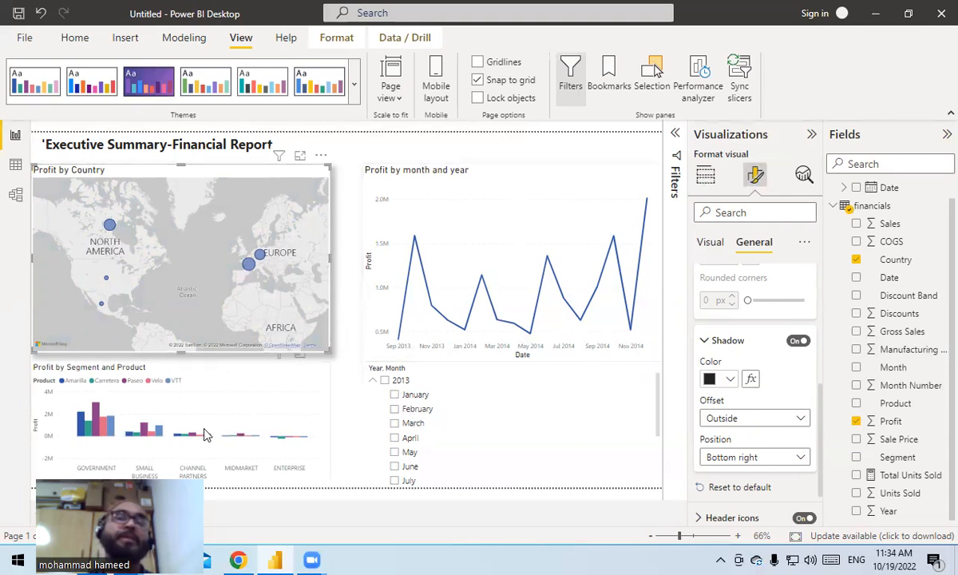
# - Set the title font size of the Profit by Segment and Product column chart to 16
pyautogui.click(140, 403)
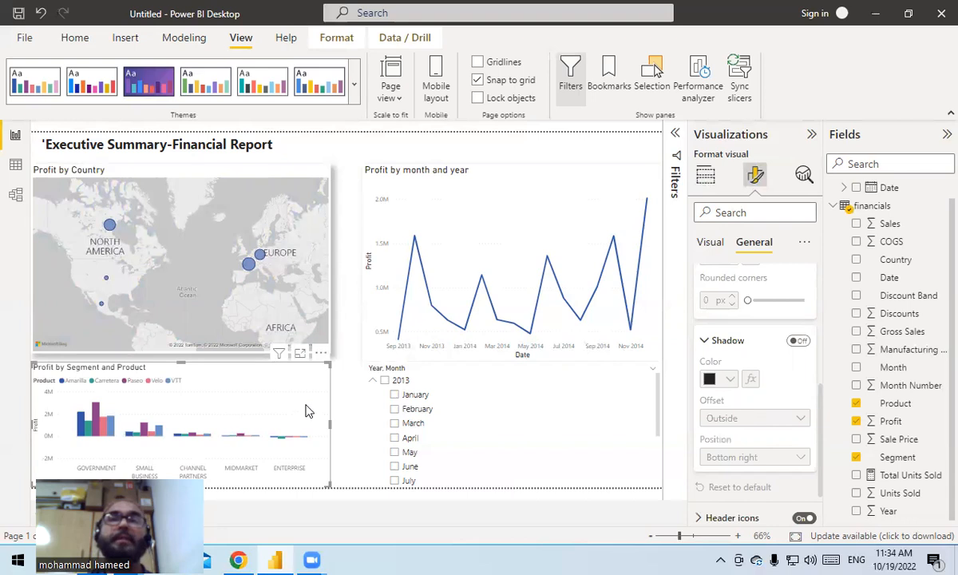
pyautogui.click(711, 244)
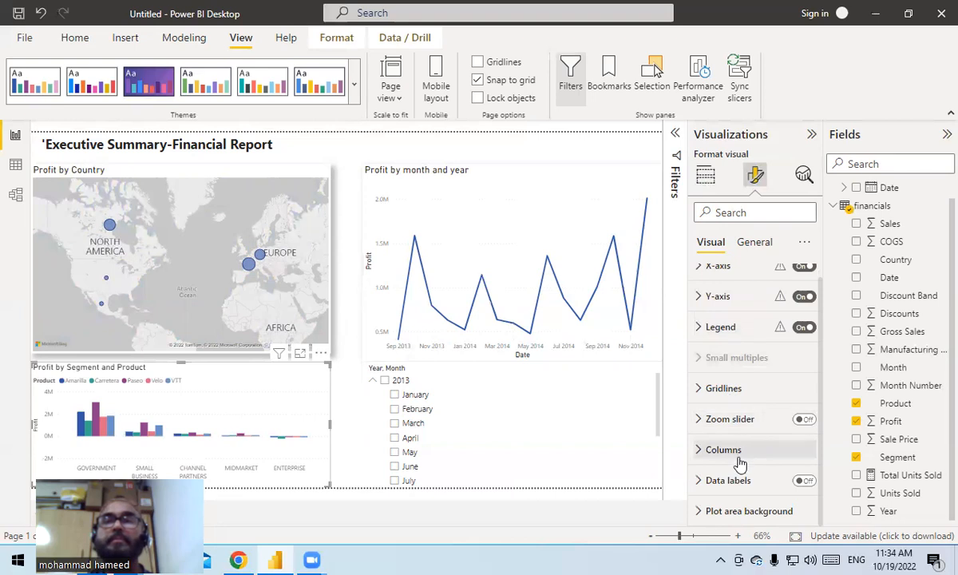
pyautogui.click(759, 245)
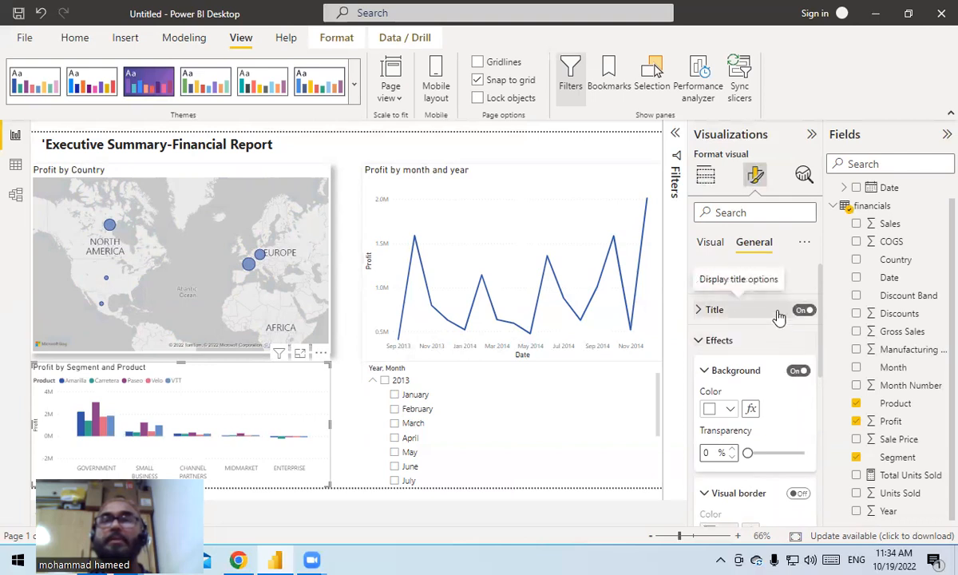
pyautogui.click(778, 316)
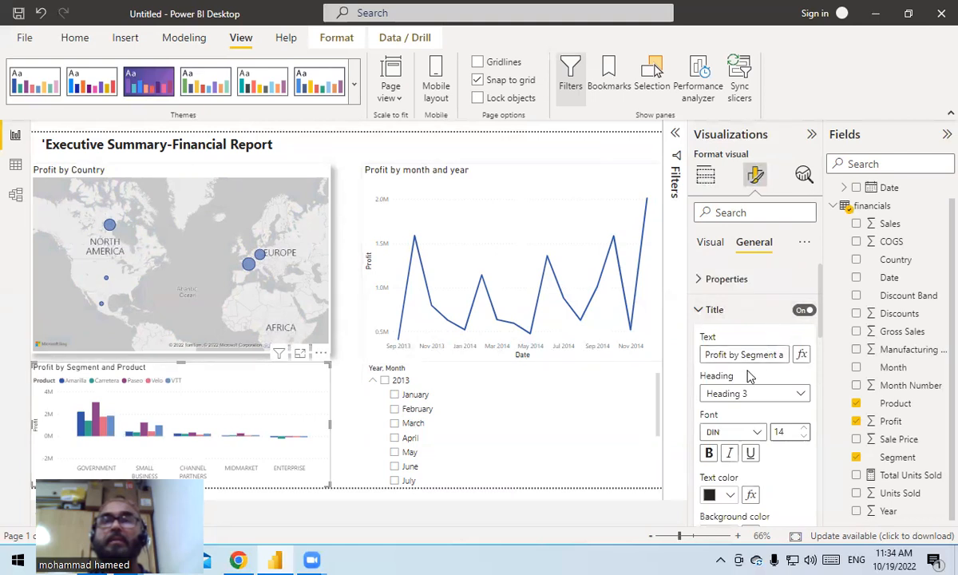
pyautogui.click(805, 429)
pyautogui.click(805, 429)
pyautogui.click(804, 429)
pyautogui.click(803, 429)
# - Set the background transparency of the Profit by Segment and Product chart to 100%
pyautogui.scroll(-5, 791, 439)
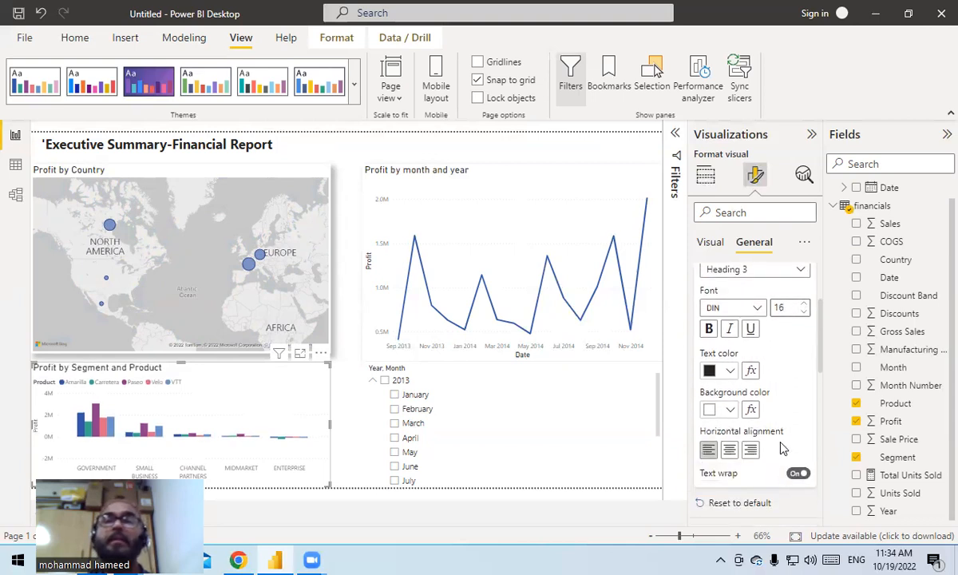
pyautogui.scroll(1, 787, 445)
pyautogui.scroll(-3, 786, 445)
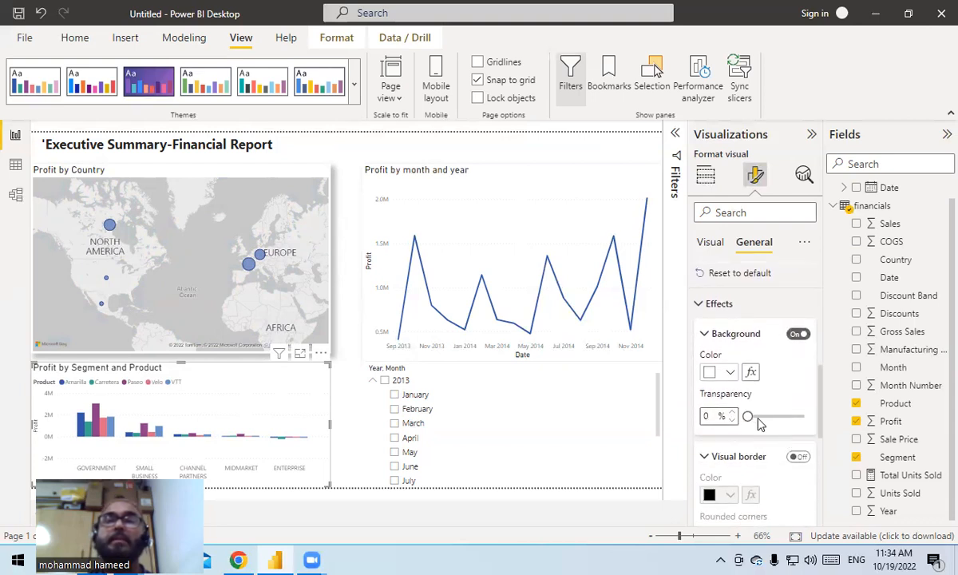
pyautogui.moveTo(749, 417); pyautogui.dragTo(805, 422)
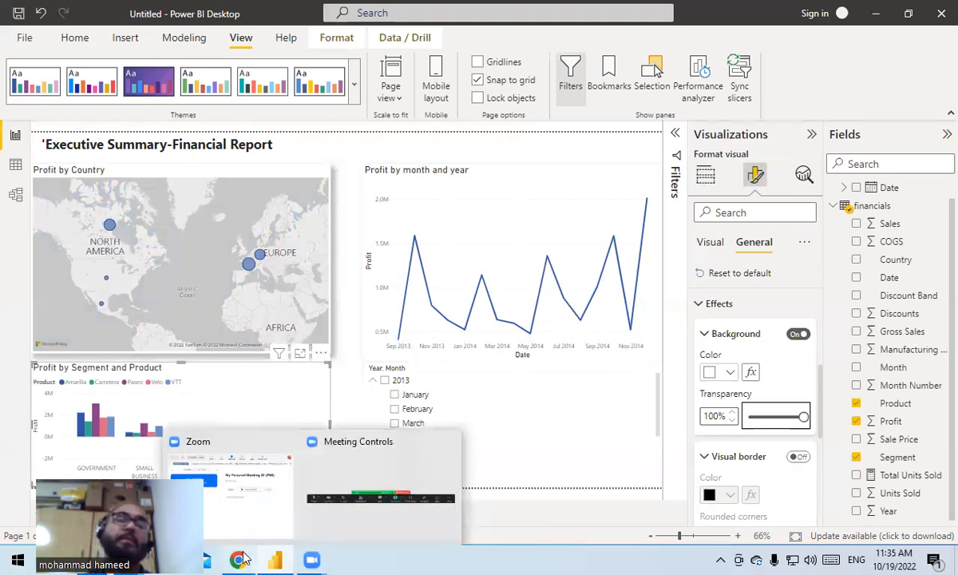
pyautogui.moveTo(319, 559)
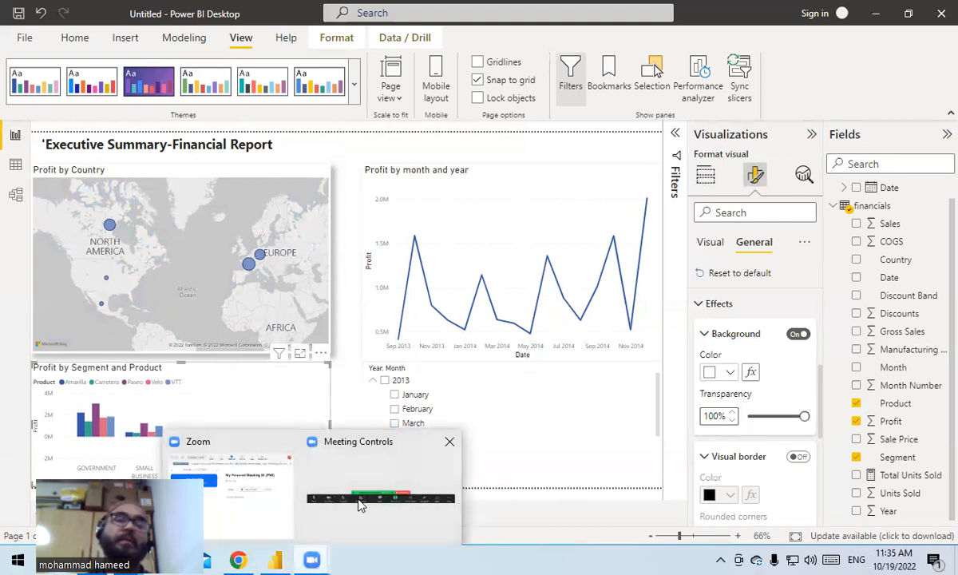
pyautogui.click(360, 500)
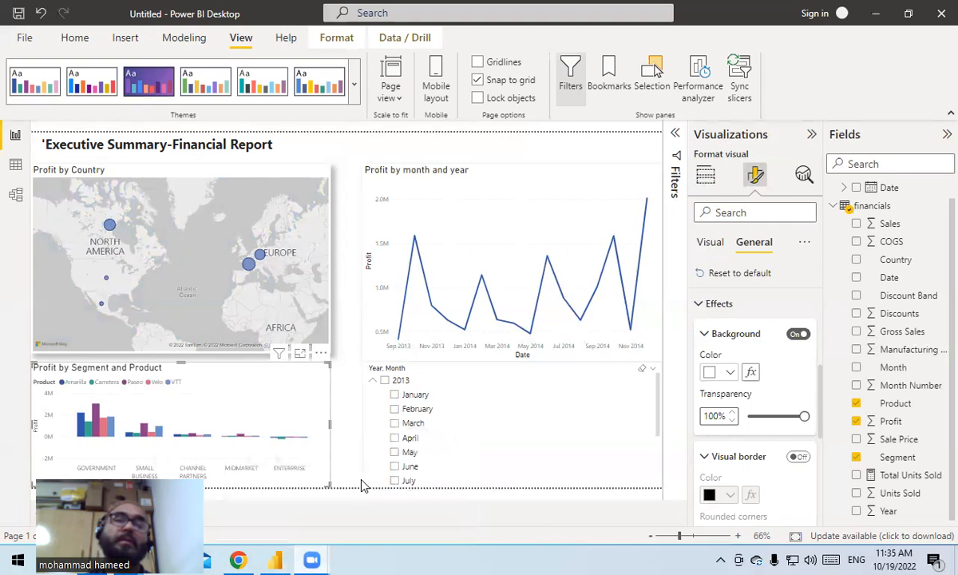